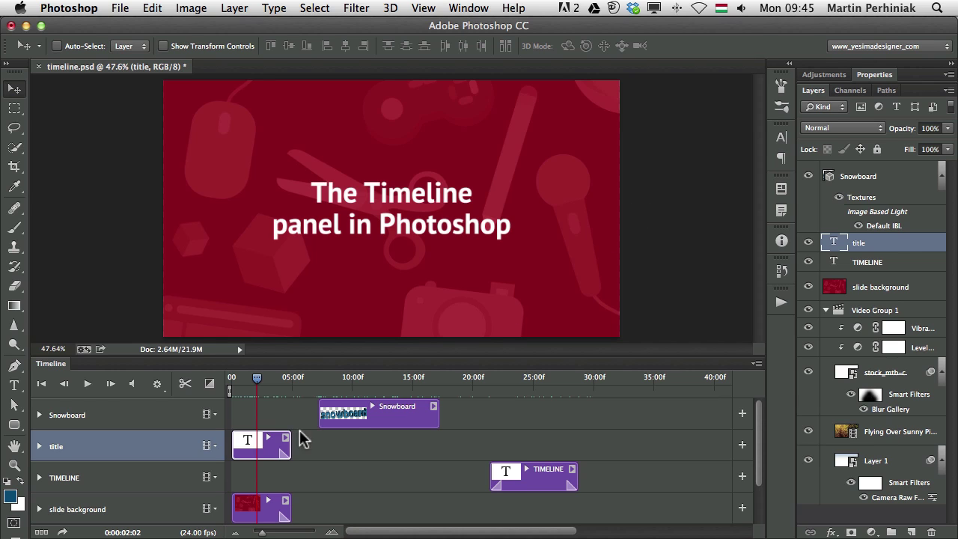
Scrub the playhead through the timeline to review the title, snowboard and TIMELINE text animations
mouse_move(256, 379)
left_mouse_down()
mouse_move(235, 379)
mouse_move(263, 379)
left_mouse_up()
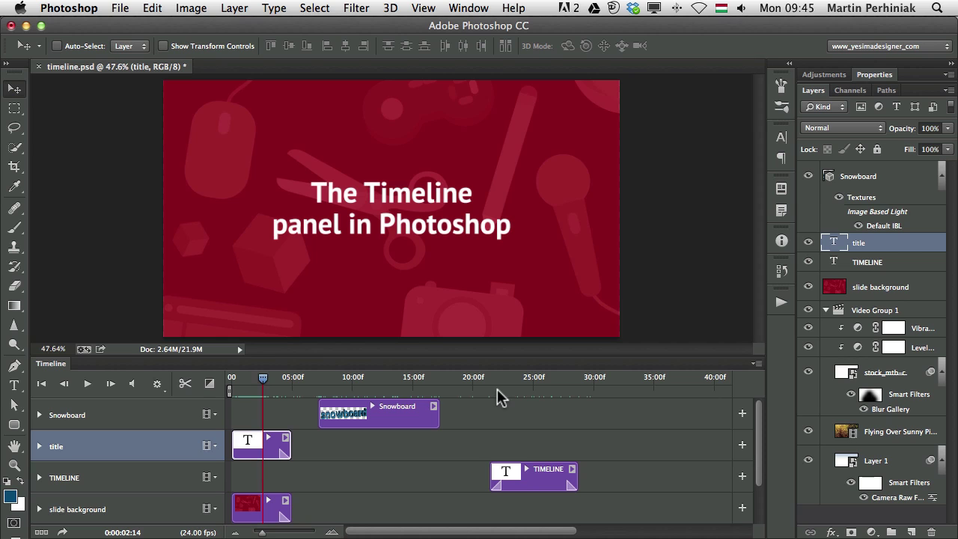
left_click(355, 378)
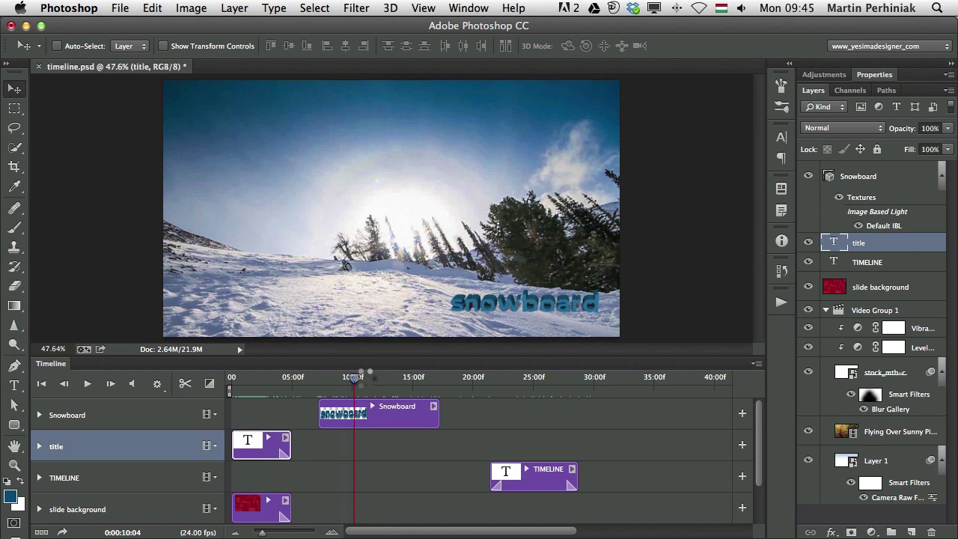
left_click_drag(339, 377, 384, 379)
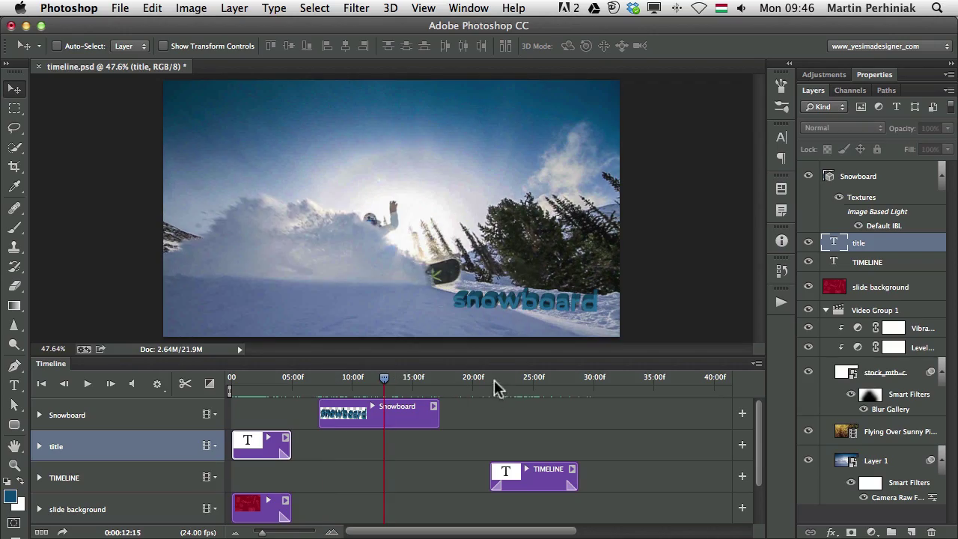
left_click_drag(493, 374, 541, 380)
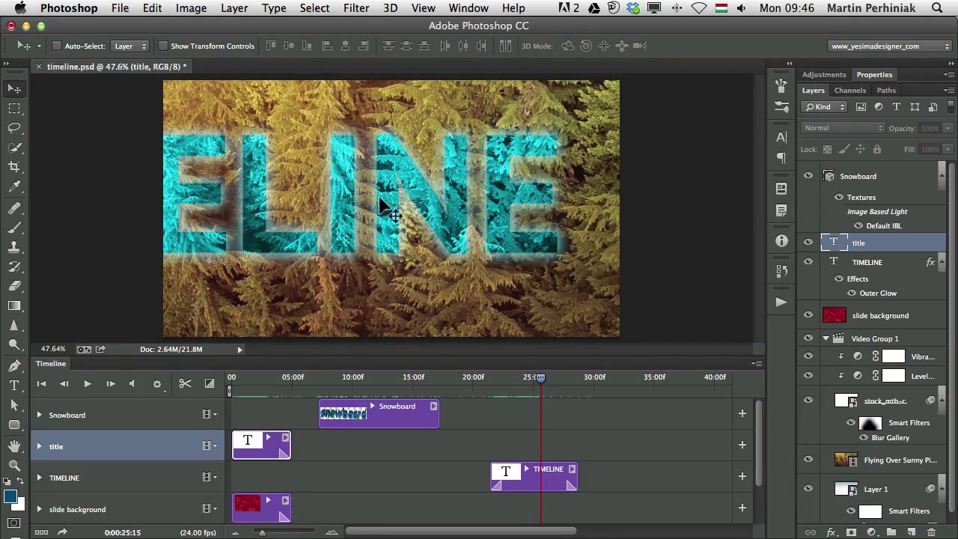
left_click_drag(540, 379, 506, 378)
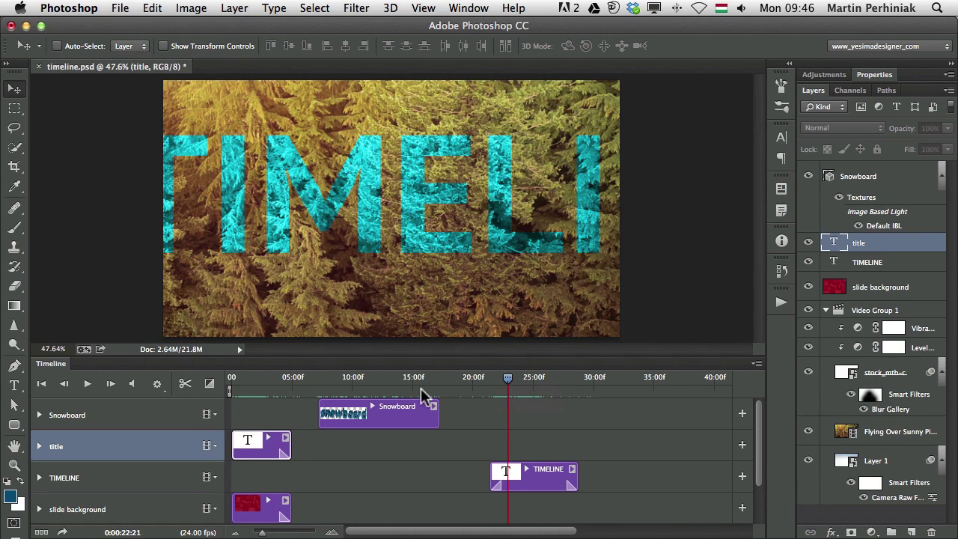
mouse_move(262, 379)
left_mouse_down()
mouse_move(250, 378)
mouse_move(270, 378)
left_mouse_up()
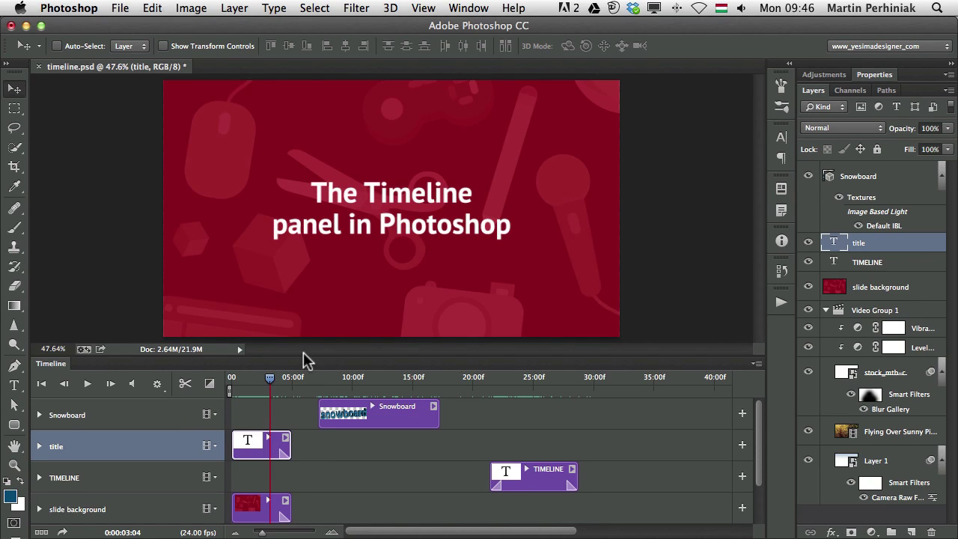
Enlarge the Timeline panel, expand the title track's properties, and preview its opening animation
left_click_drag(306, 352, 306, 264)
left_click(39, 367)
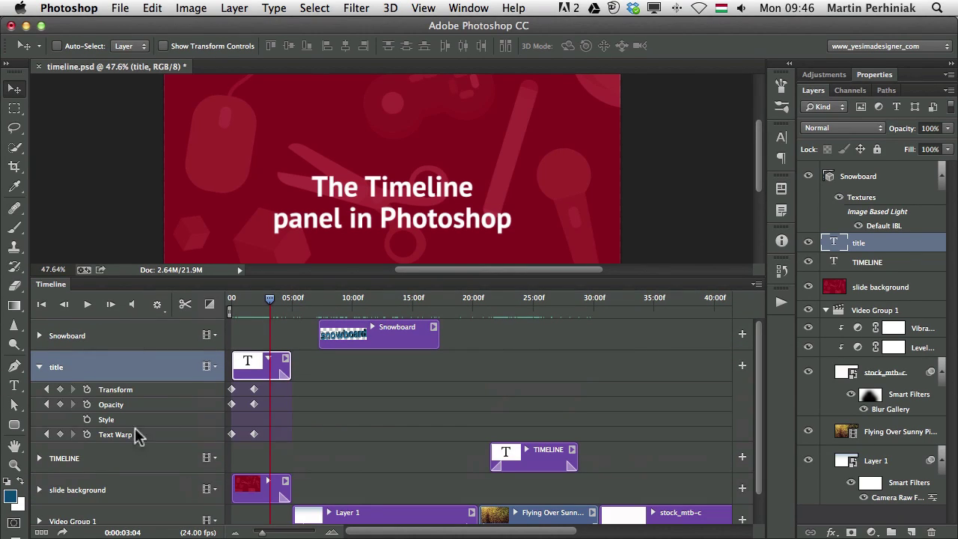
left_click_drag(260, 297, 233, 297)
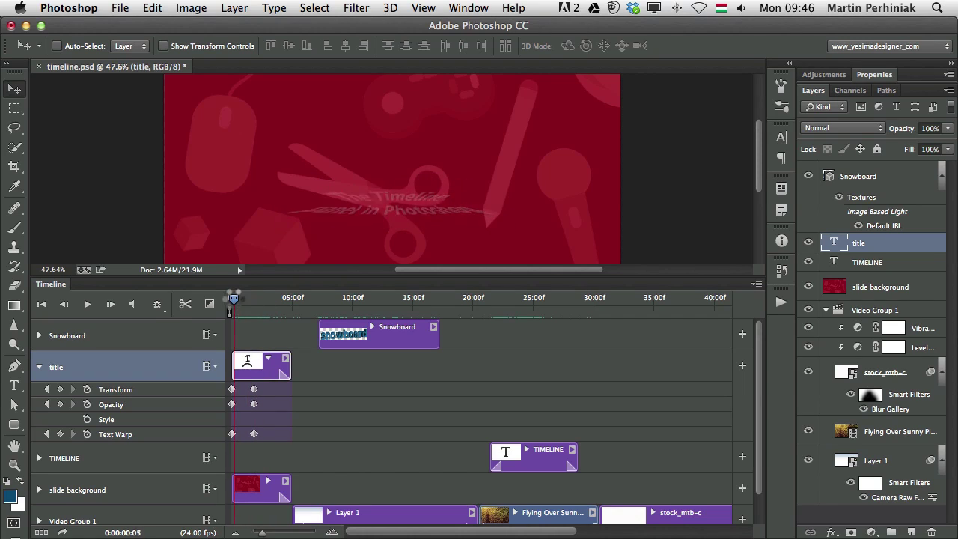
key("space")
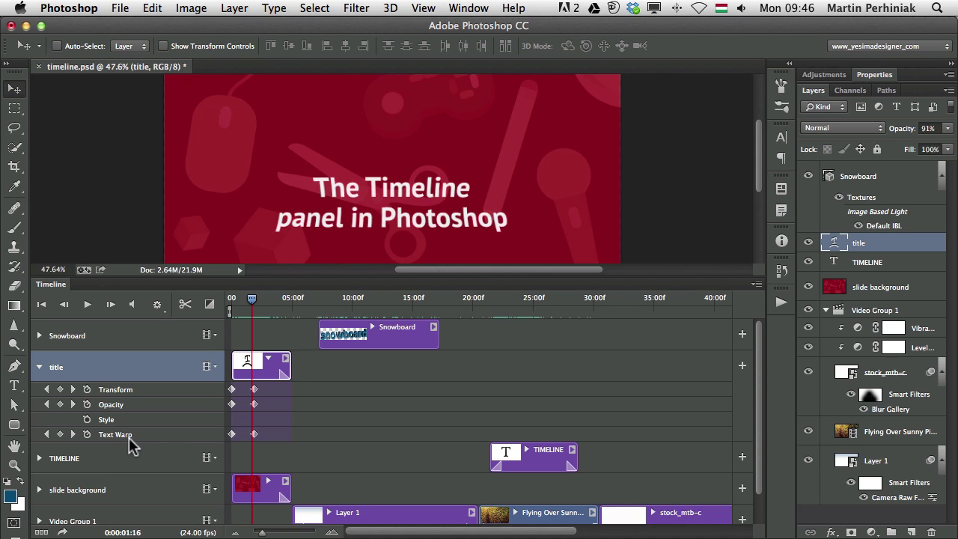
left_click_drag(260, 295, 231, 297)
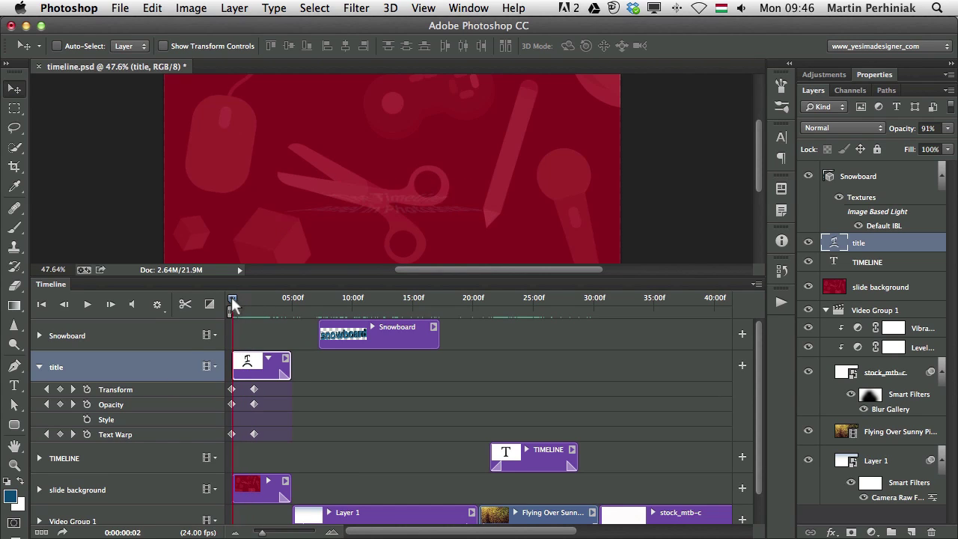
Delete both Text Warp keyframes from the title track
left_click(254, 435)
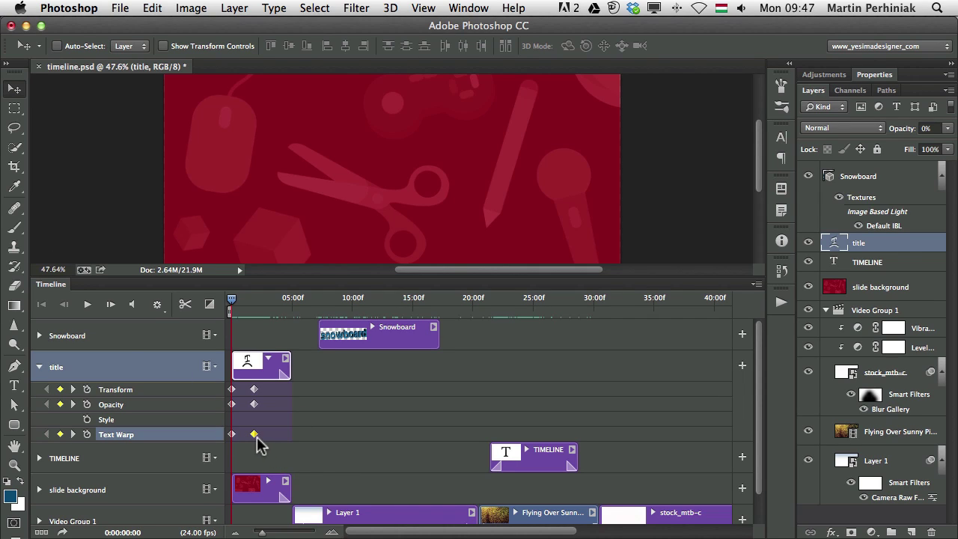
key("Delete")
left_click(232, 434)
key("Delete")
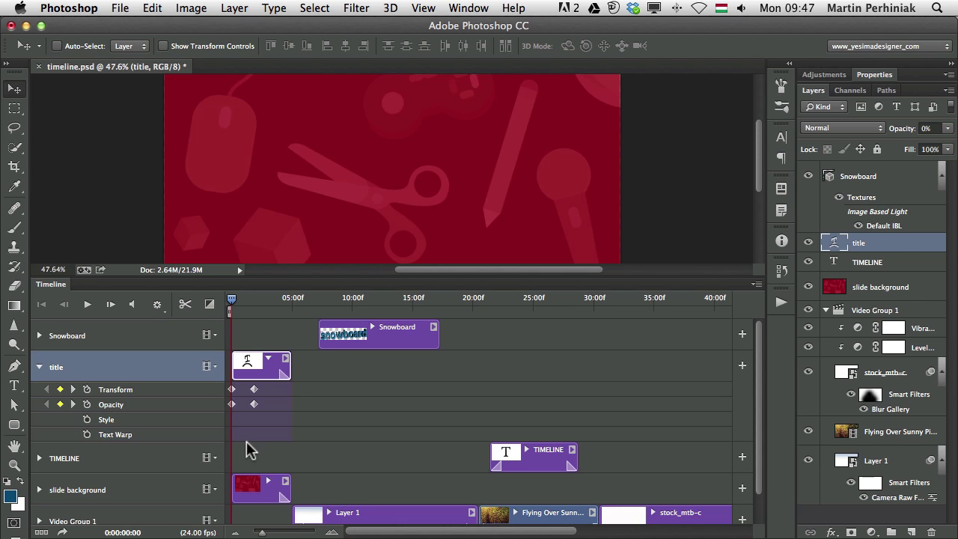
Remove the Squeeze warp from the title text by setting its warp style to None, and commit the text
left_click_drag(231, 298, 261, 299)
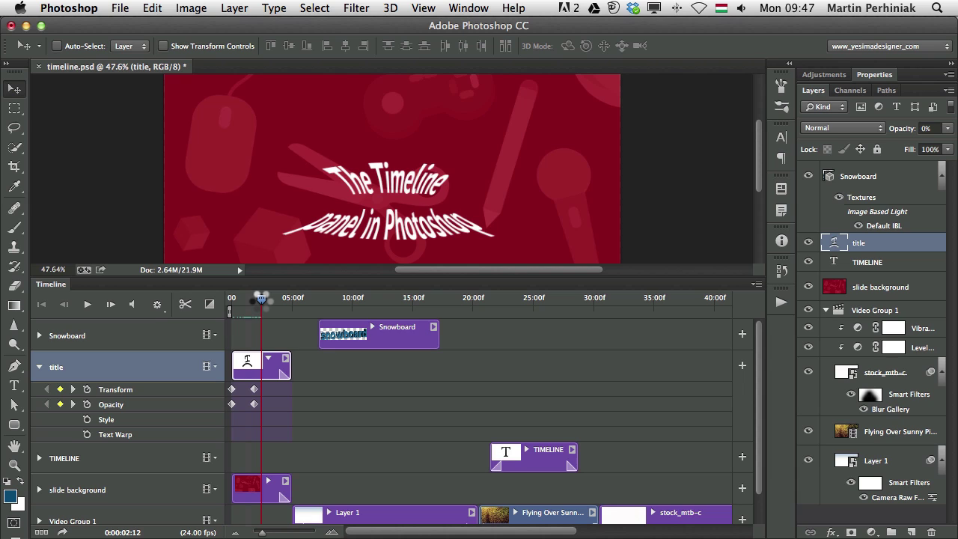
left_click_drag(262, 299, 262, 301)
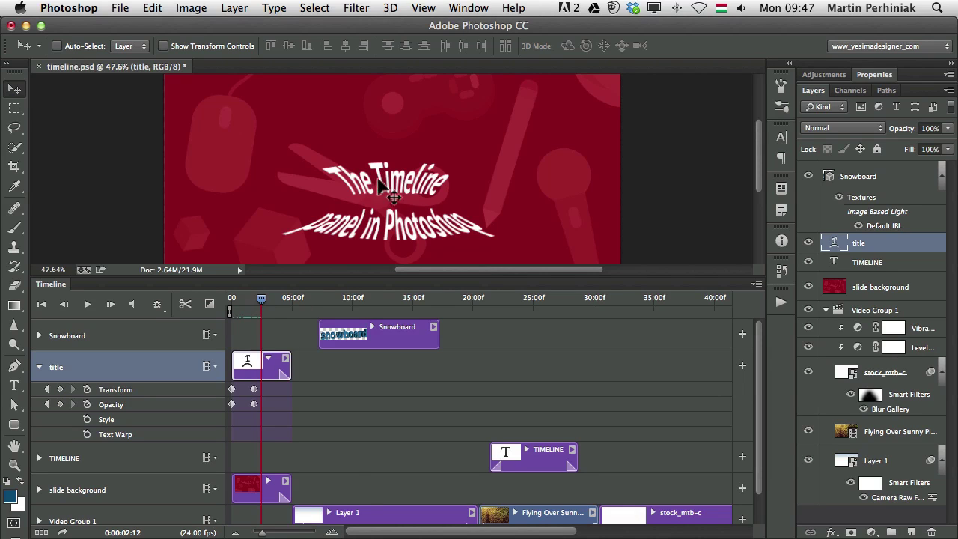
double_click(834, 247)
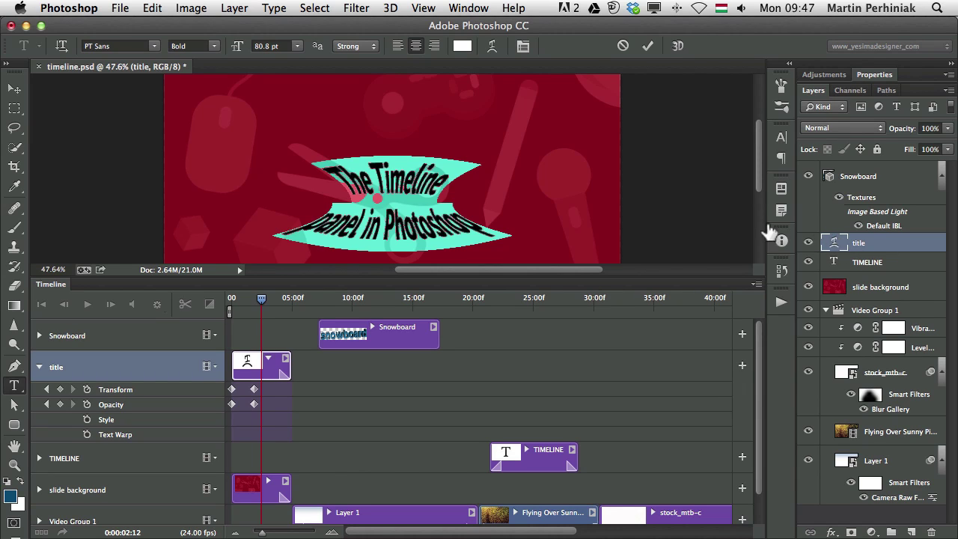
left_click(492, 47)
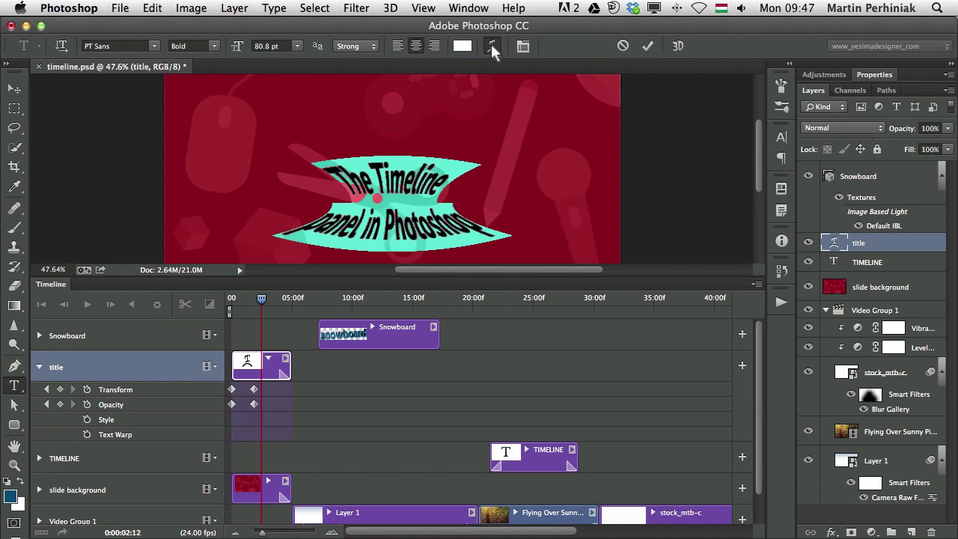
left_click(435, 181)
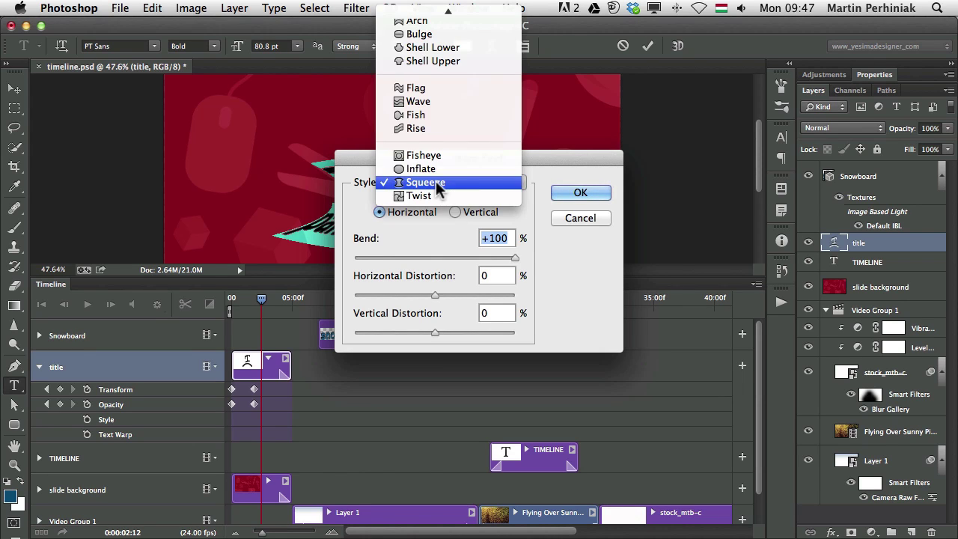
left_click(420, 20)
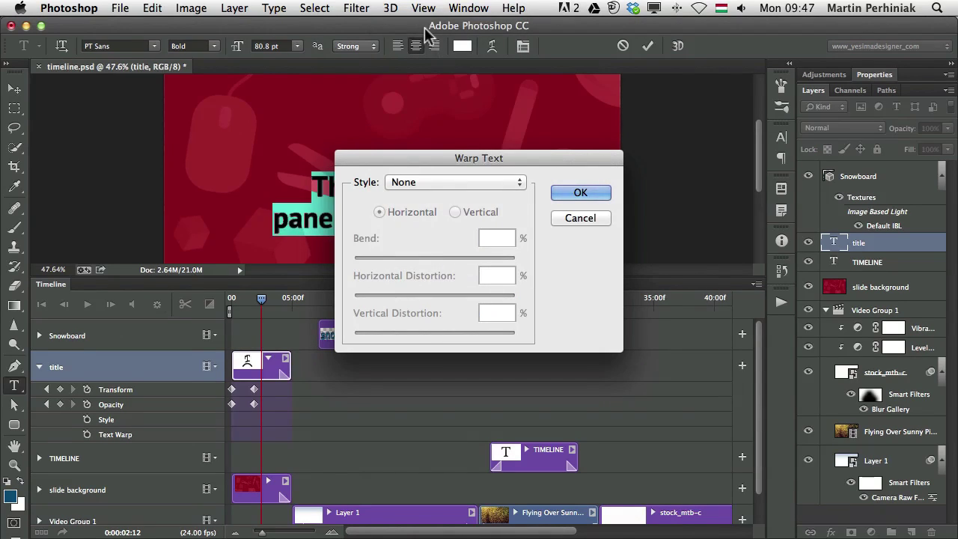
left_click(578, 196)
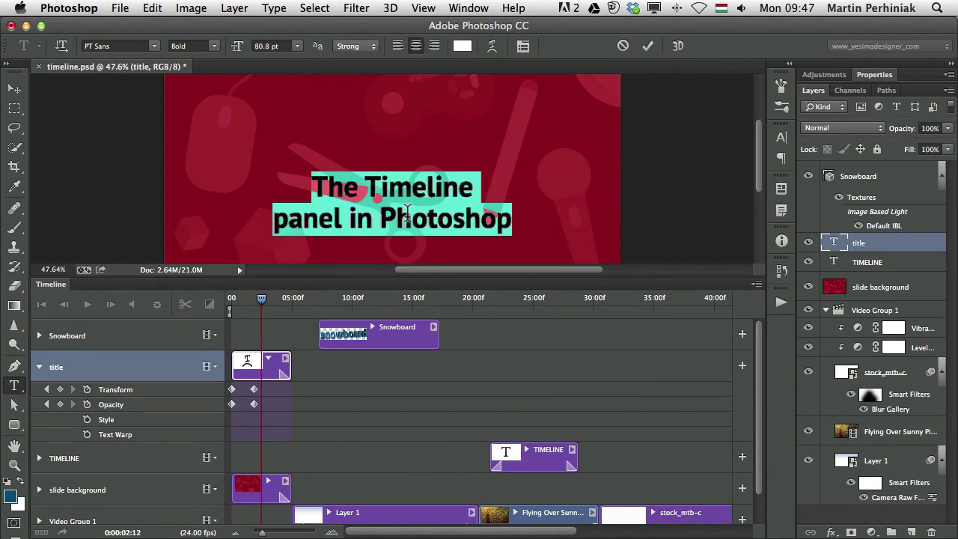
left_click(493, 264)
key("ctrl+Return")
key("v")
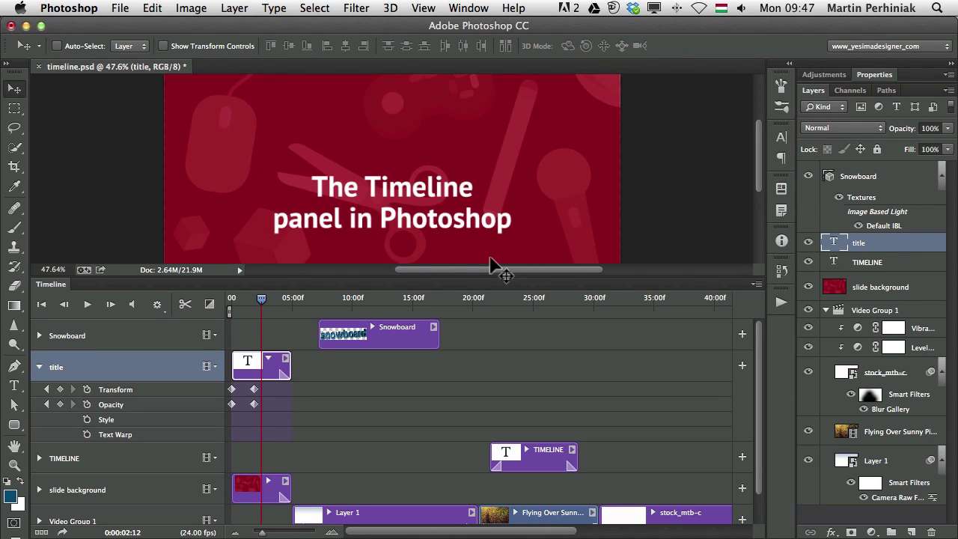
Delete both Opacity keyframes from the title track
left_click(261, 299)
mouse_move(261, 299)
left_mouse_down()
mouse_move(229, 298)
mouse_move(252, 299)
left_mouse_up()
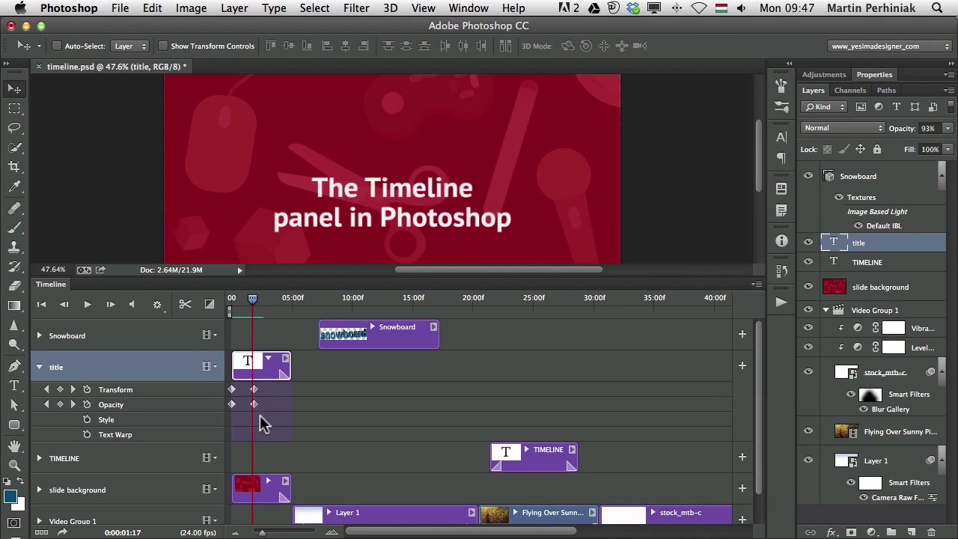
left_click(253, 404)
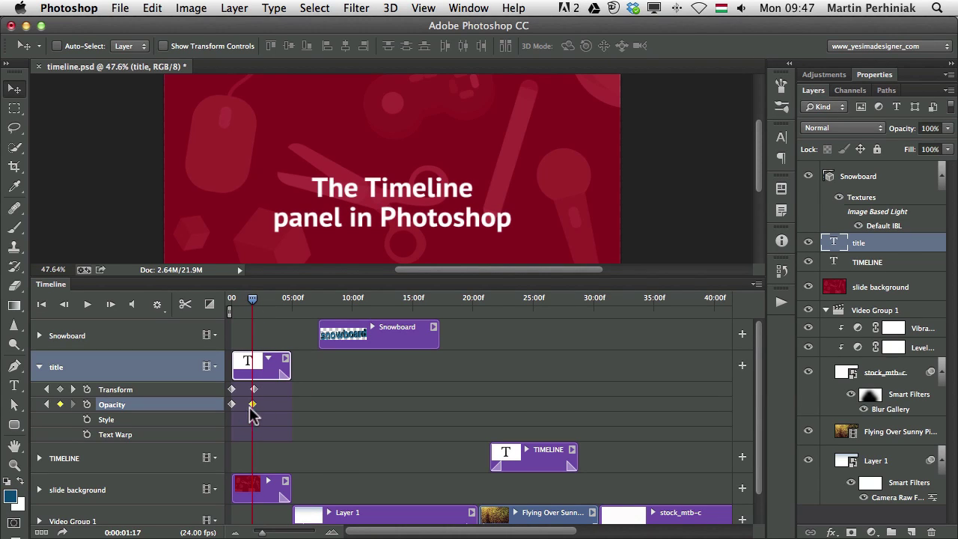
key("Delete")
left_click(232, 404)
key("Delete")
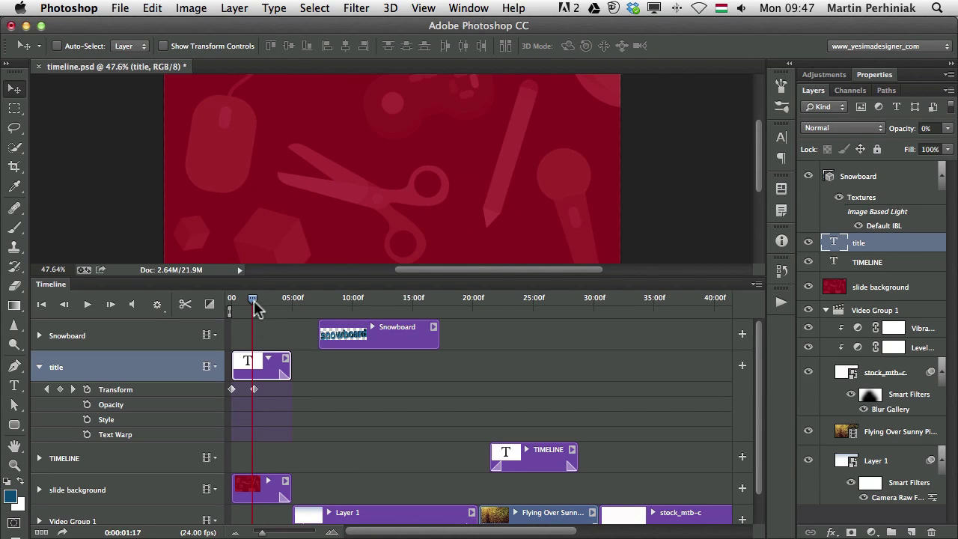
Set the title layer's opacity to 100% with the playhead at the start of the timeline
left_click_drag(252, 300, 231, 300)
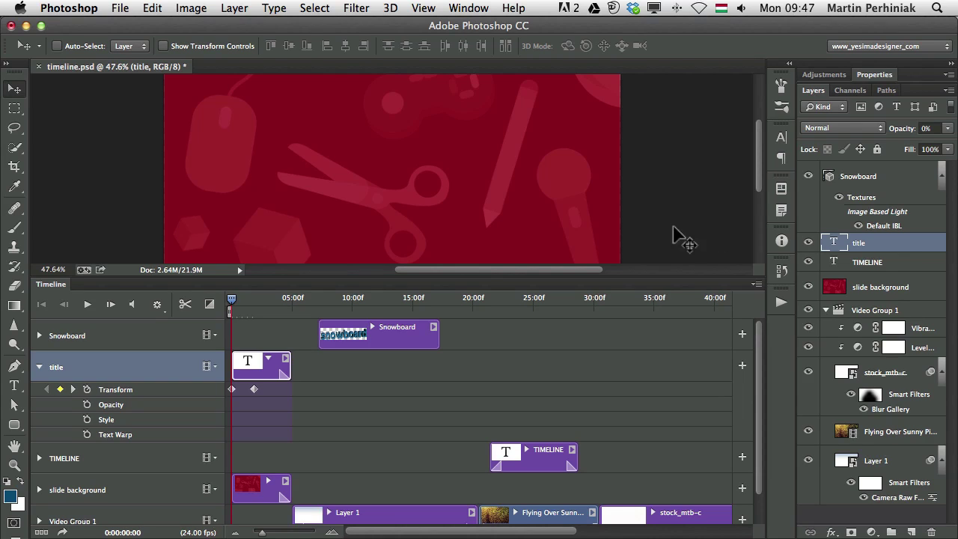
left_click(928, 128)
type("75")
key("Return")
type("100")
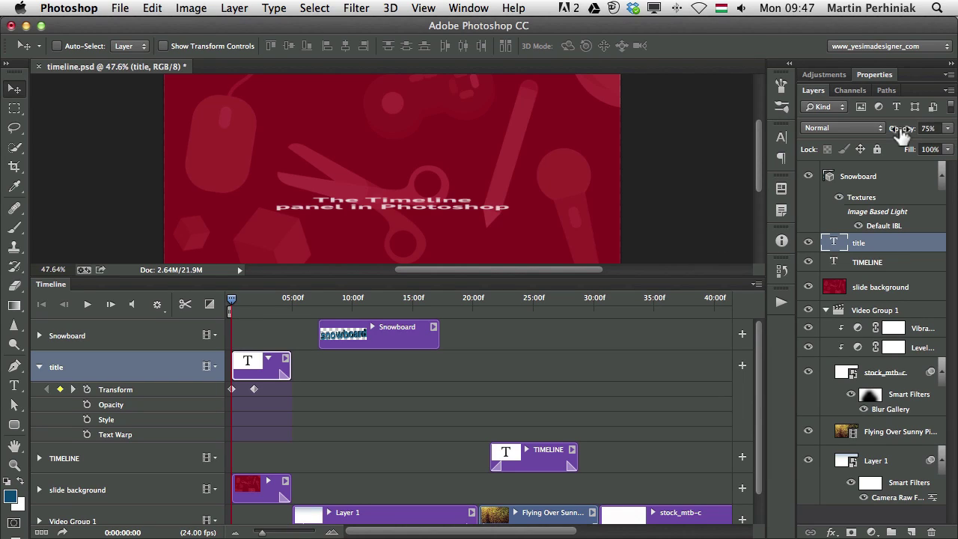
key("Return")
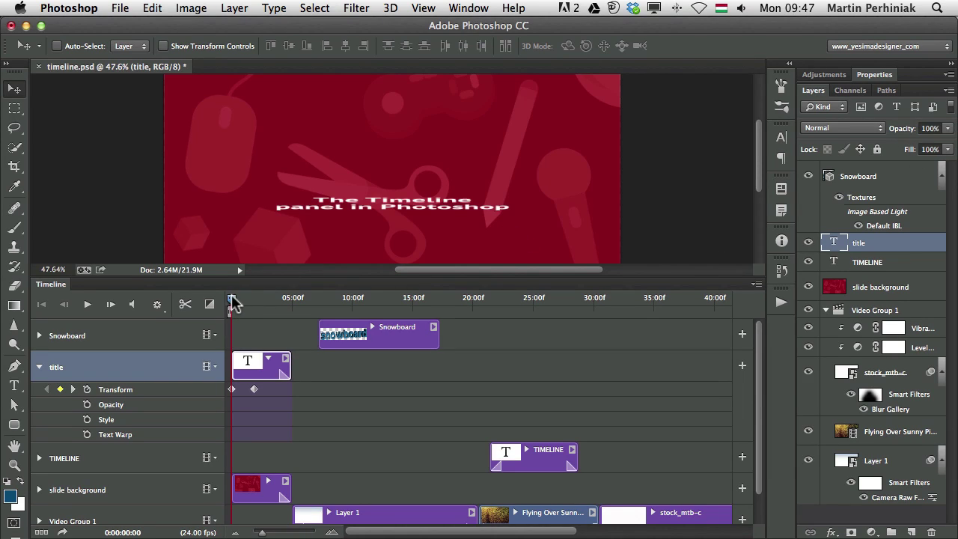
Delete both Transform keyframes from the title track
left_click_drag(231, 298, 255, 298)
left_click(255, 389)
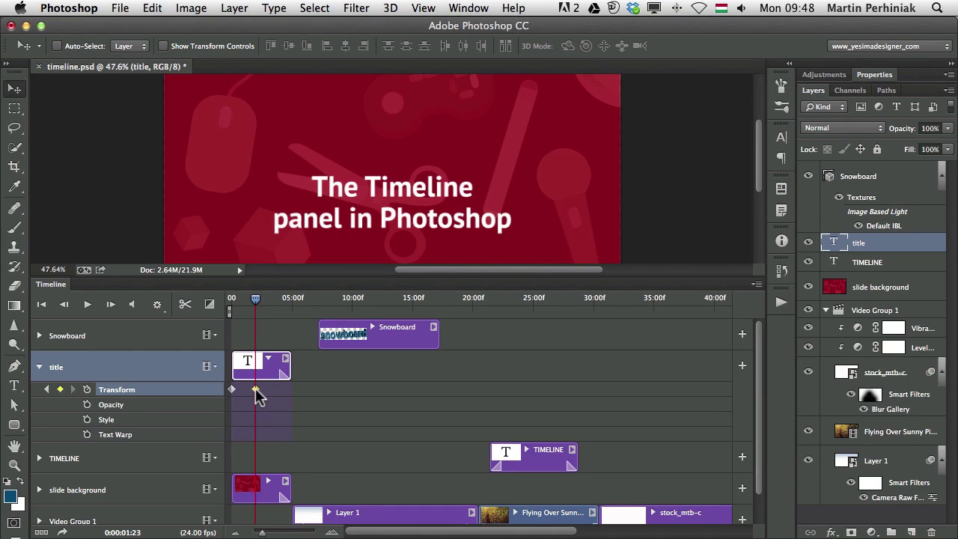
left_click(232, 390)
key("Delete")
left_click(255, 389)
key("Delete")
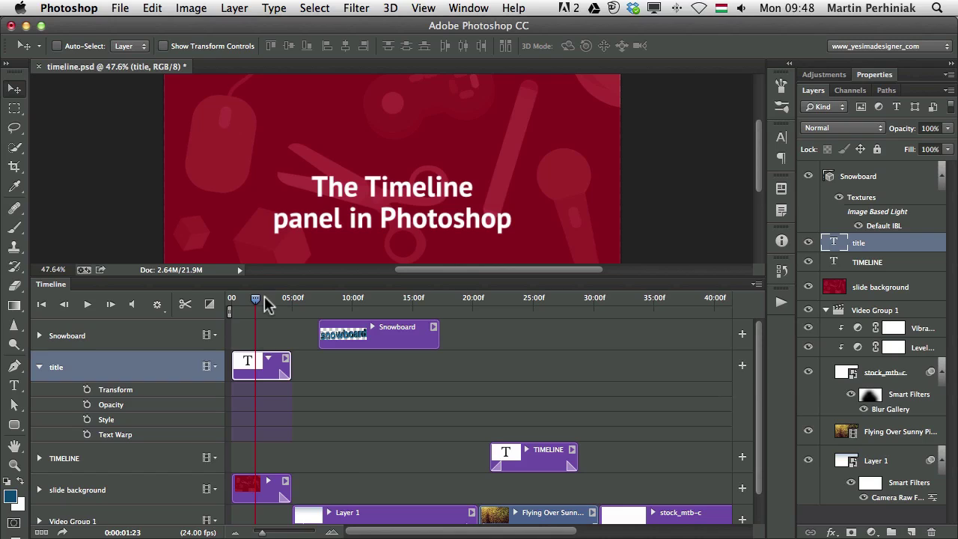
Enable Transform keyframe animation on the title track with a first keyframe at 0:00:00:02
mouse_move(254, 297)
left_mouse_down()
mouse_move(232, 294)
mouse_move(267, 300)
left_mouse_up()
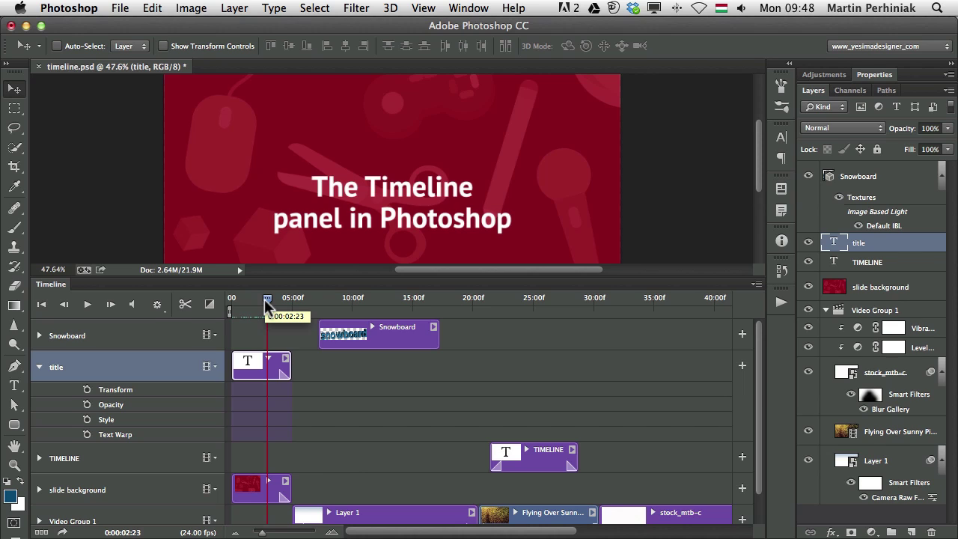
left_click_drag(266, 299, 233, 300)
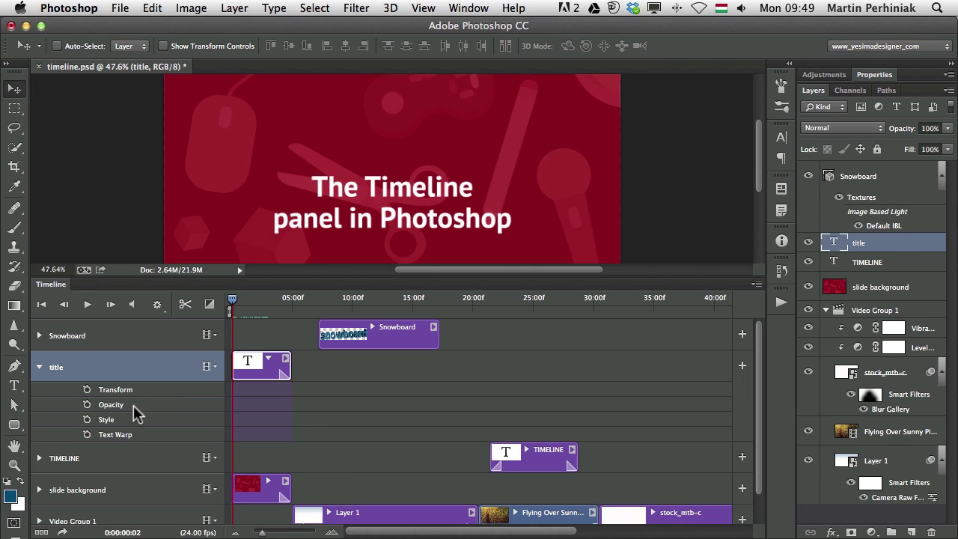
left_click(87, 389)
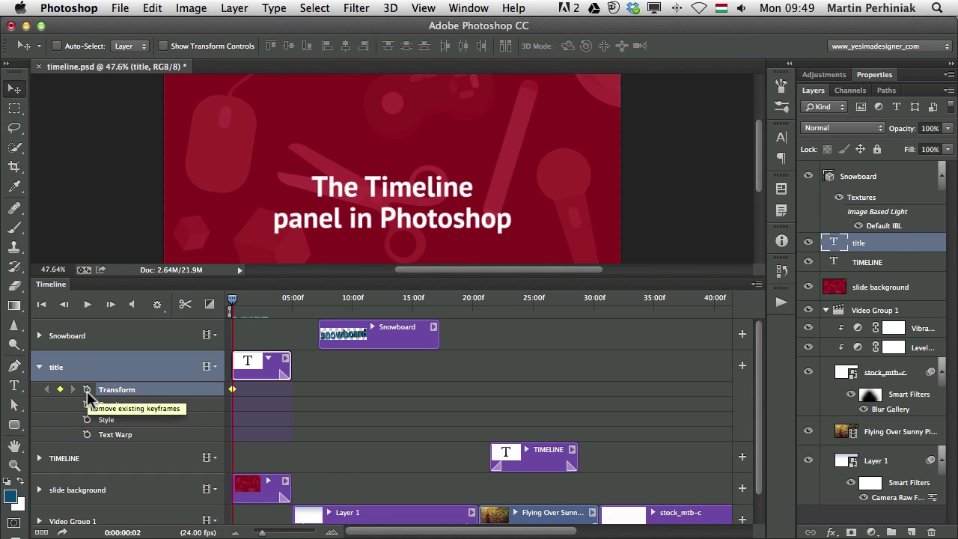
Add a second Transform keyframe to the title track at 0:00:02:22
key("space")
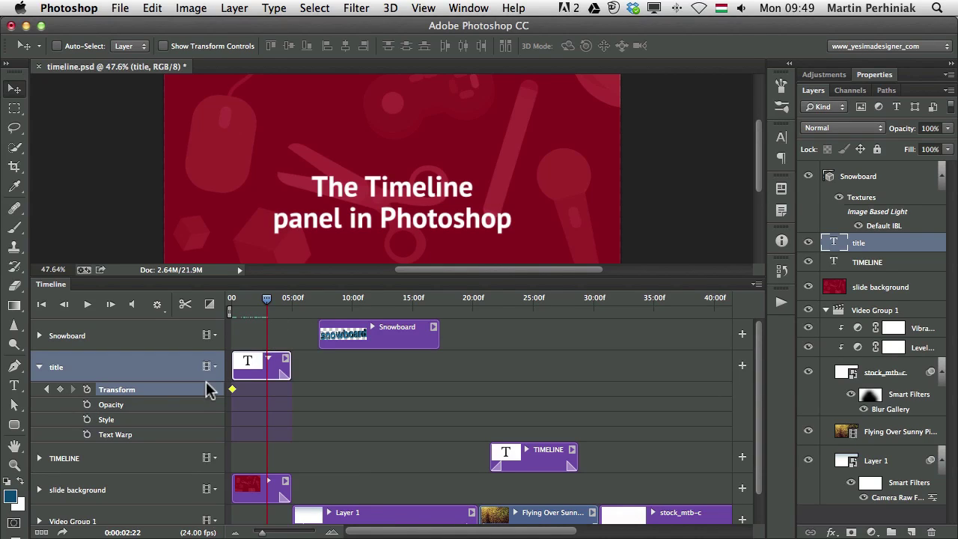
left_click(60, 389)
left_click_drag(266, 302, 268, 305)
Scale the title text down proportionally to about 10% around its centre at the start of the timeline
left_click_drag(265, 298, 224, 299)
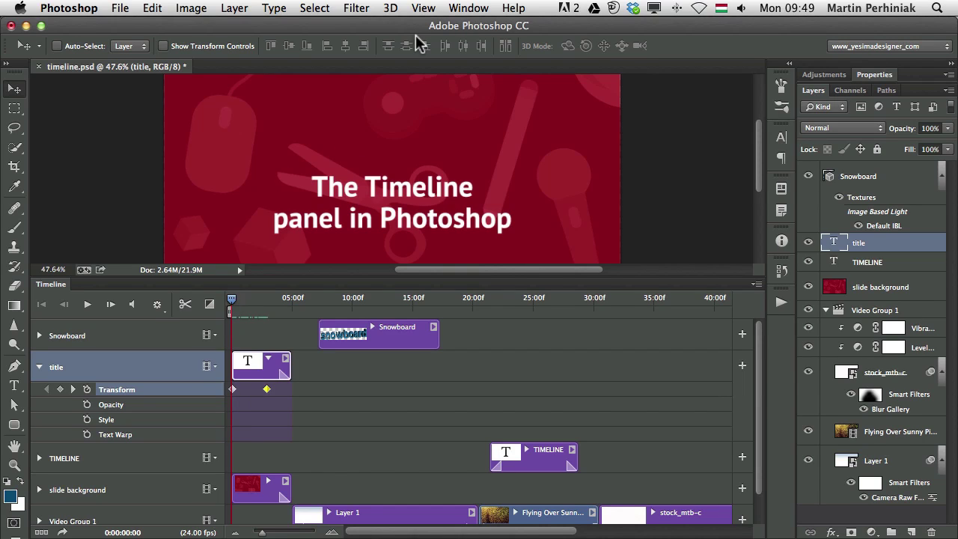
key("super+t")
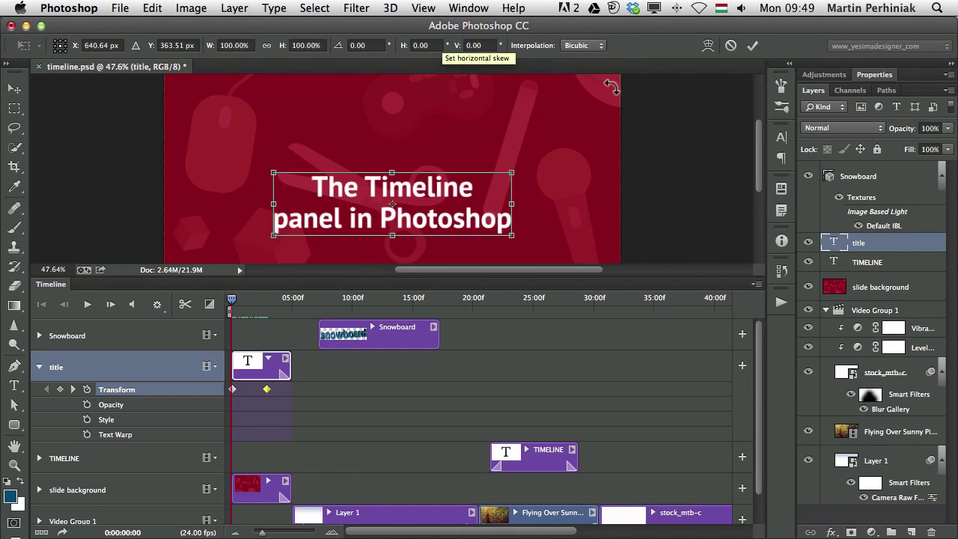
left_click_drag(513, 171, 408, 197)
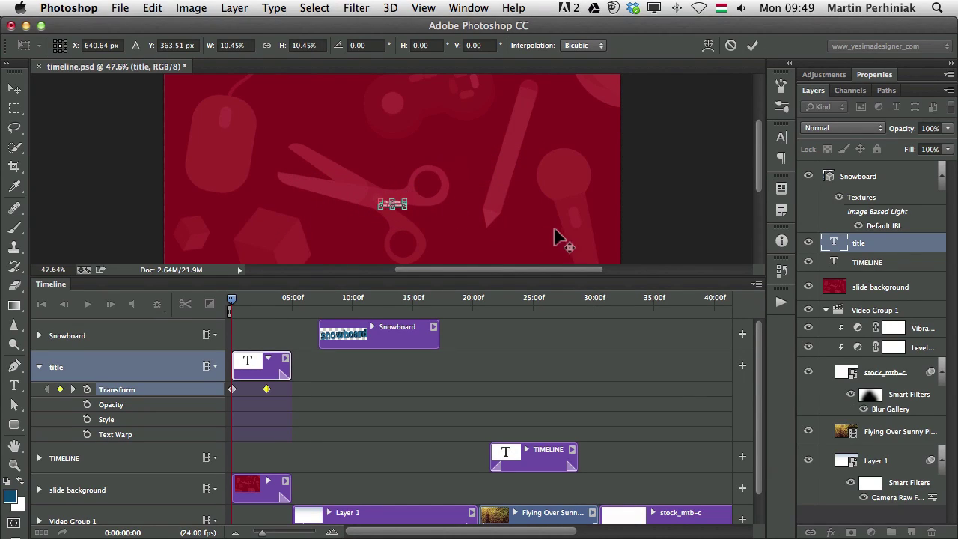
key("Return")
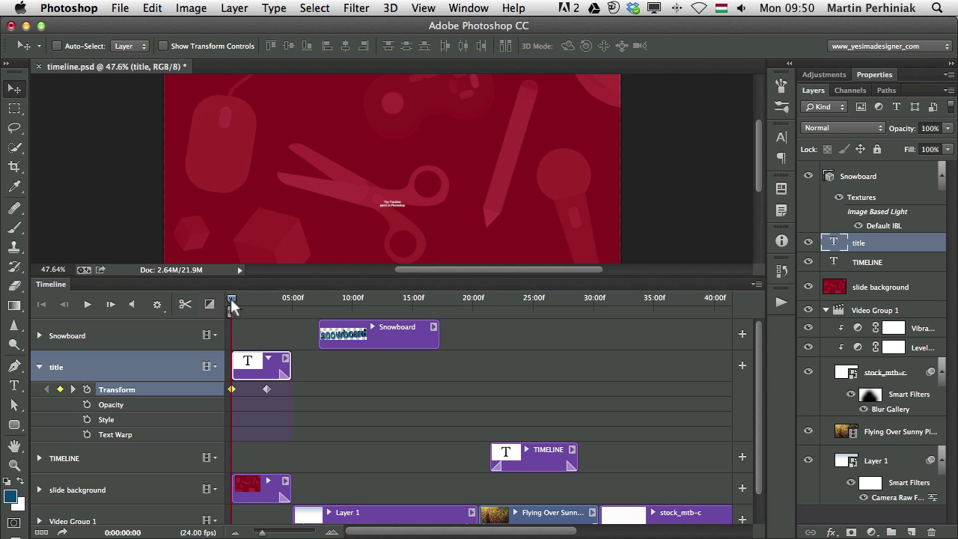
Add Opacity keyframes to the title track at 0:00:00:00 and at the second Transform keyframe, 0:00:02:22
mouse_move(230, 298)
left_mouse_down()
mouse_move(279, 298)
mouse_move(226, 298)
left_mouse_up()
left_click(87, 404)
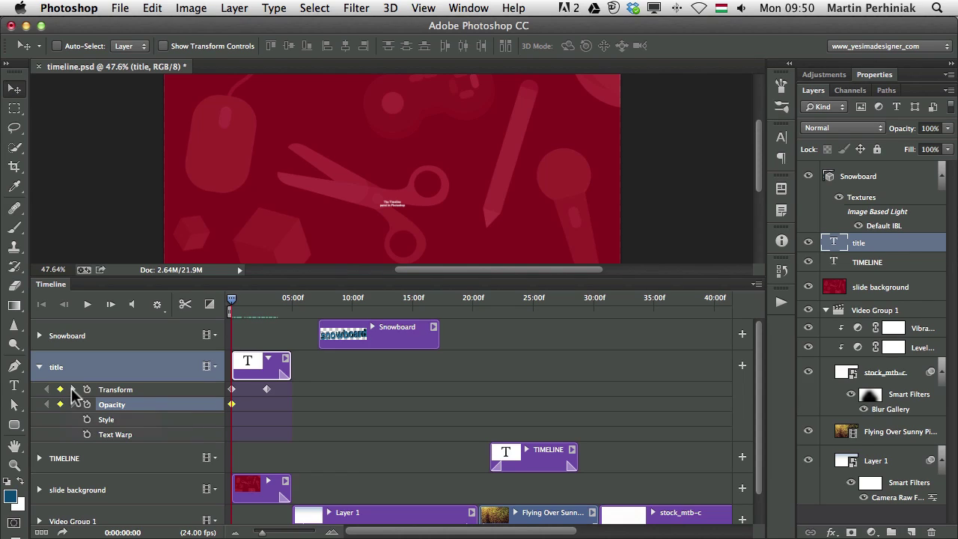
left_click(71, 388)
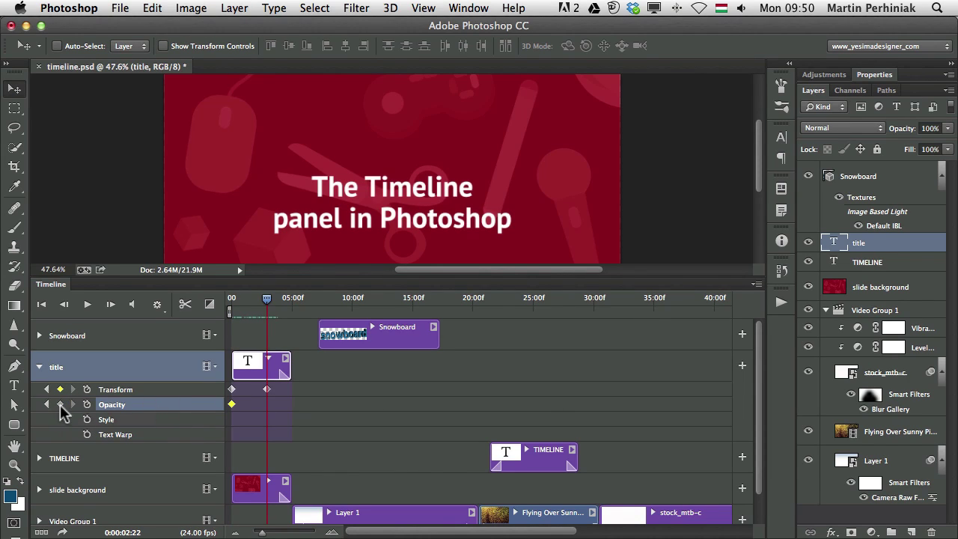
left_click(60, 404)
Set the title's opacity to 0% at its first Opacity keyframe and scrub through the fade-in to preview it
left_click(47, 405)
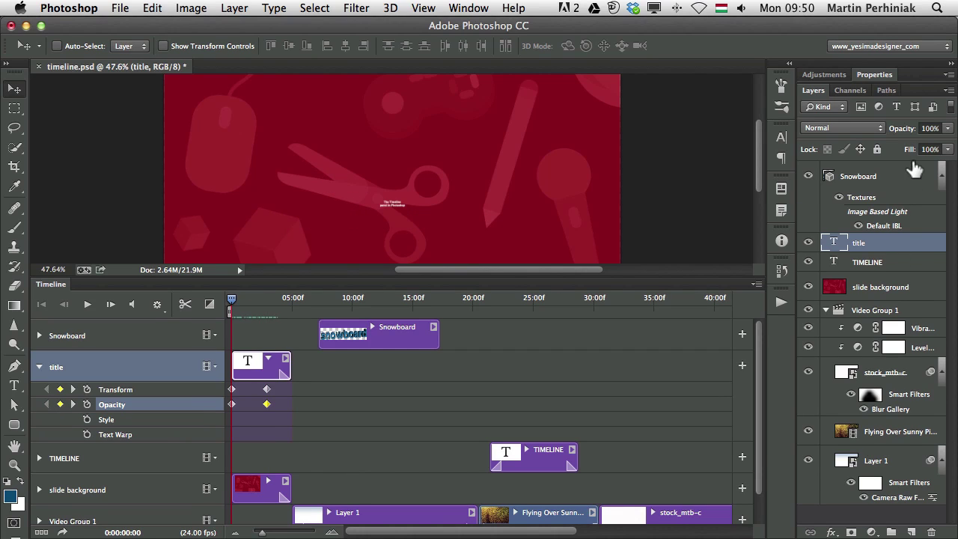
left_click_drag(903, 131, 687, 138)
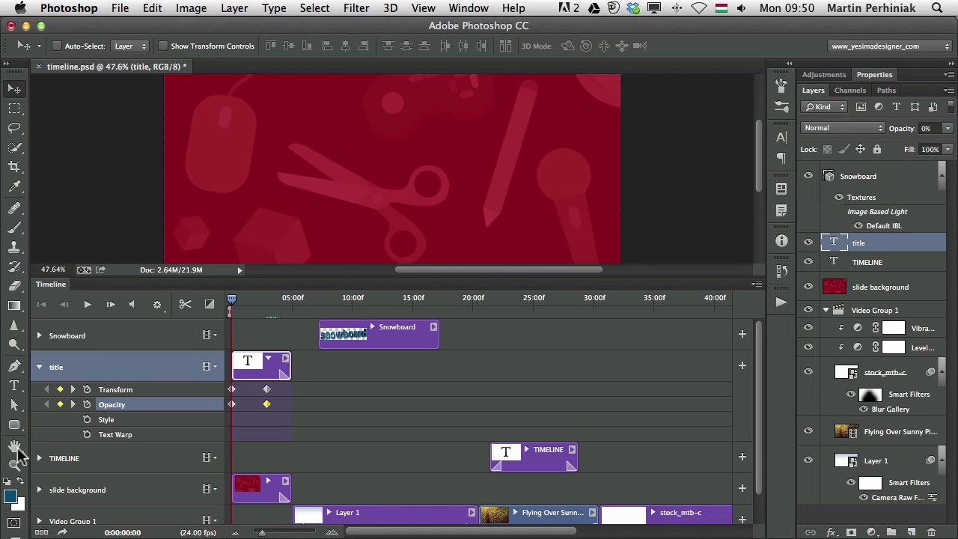
left_click_drag(231, 299, 275, 300)
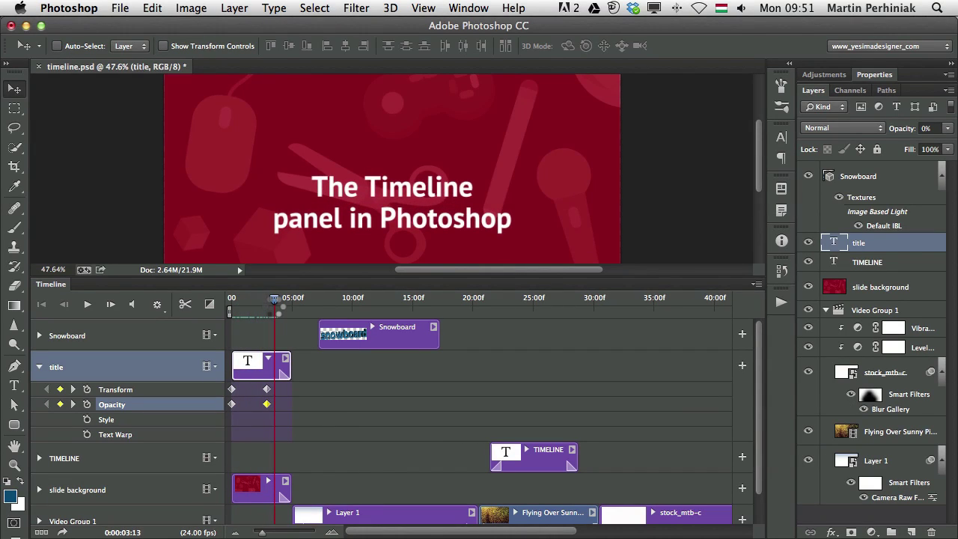
left_click_drag(274, 299, 275, 298)
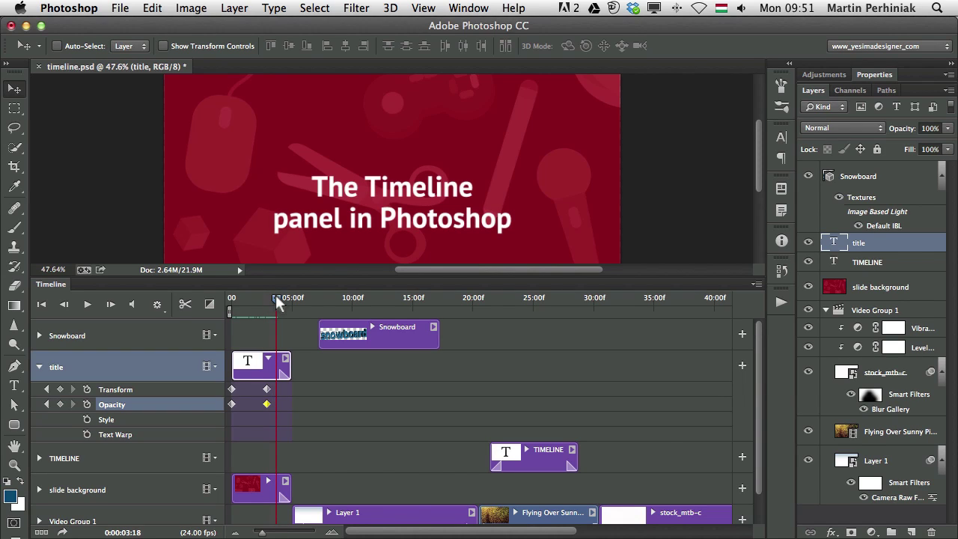
Add Text Warp keyframes to the title track at 0:00:02:22 and 0:00:00:00, aligned with the Opacity keyframes
left_click(47, 404)
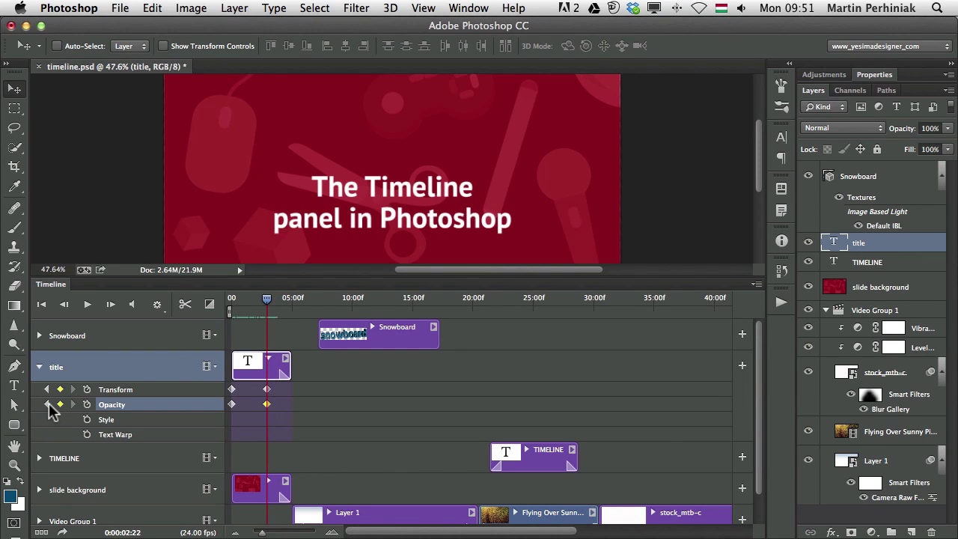
left_click(87, 435)
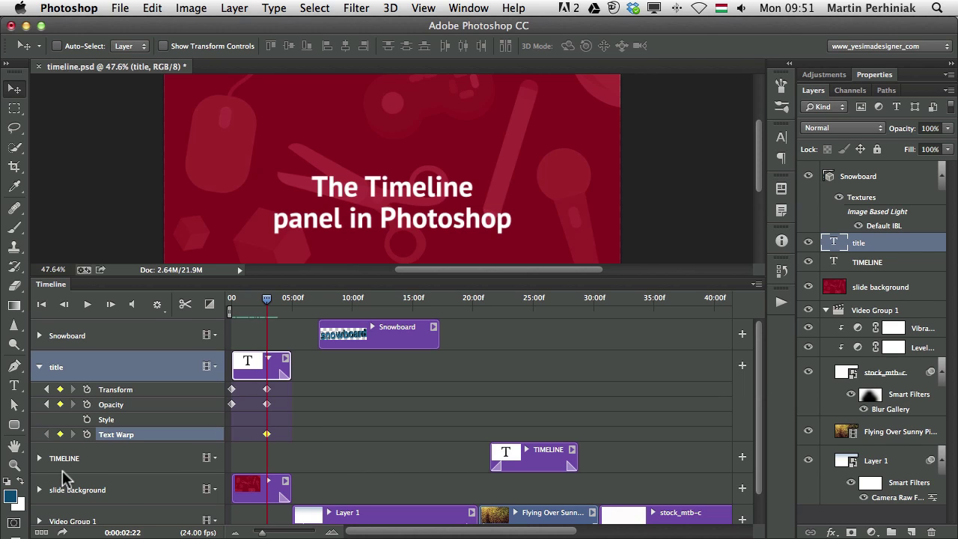
left_click(47, 405)
left_click(61, 434)
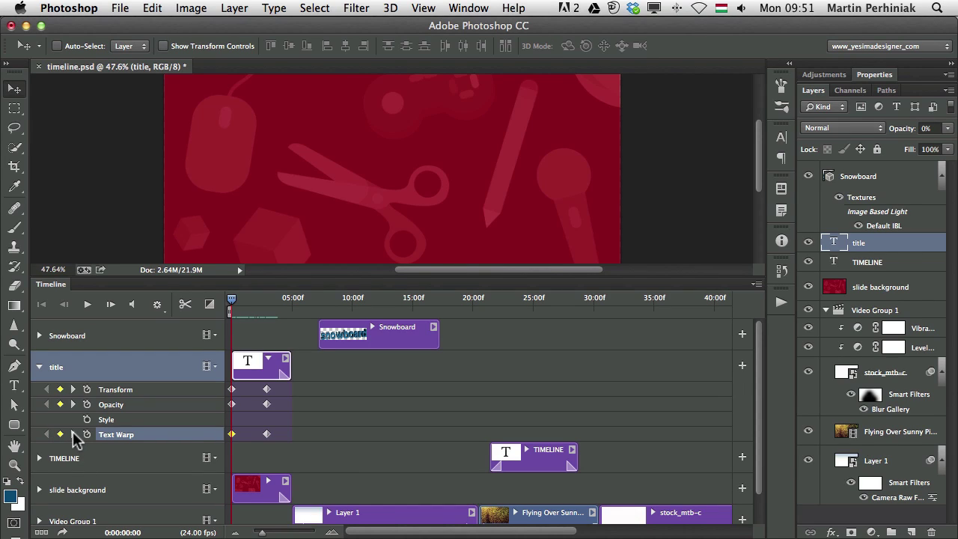
Apply a Bulge warp with a 55.4% bend to the title text at the Text Warp keyframe at 0:00:02:22
left_click(72, 435)
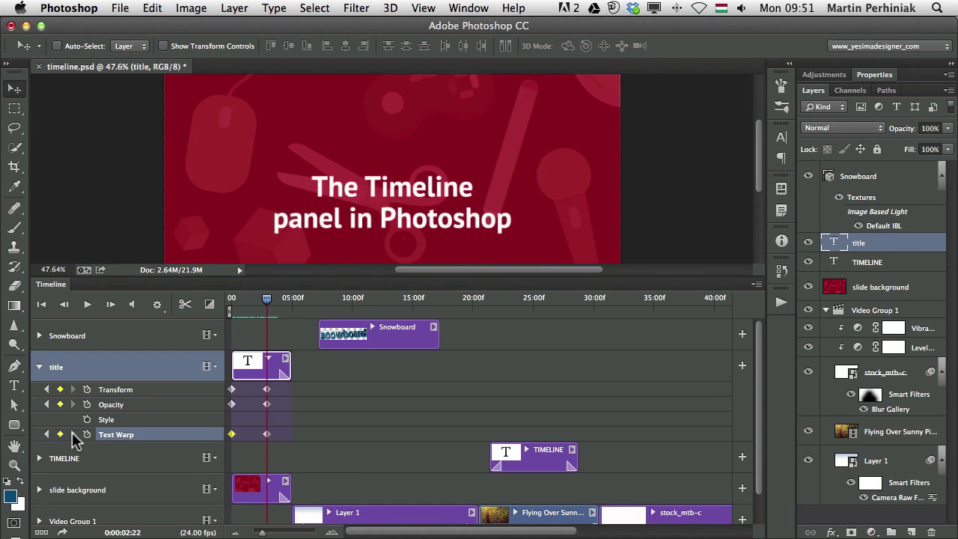
left_click(267, 434)
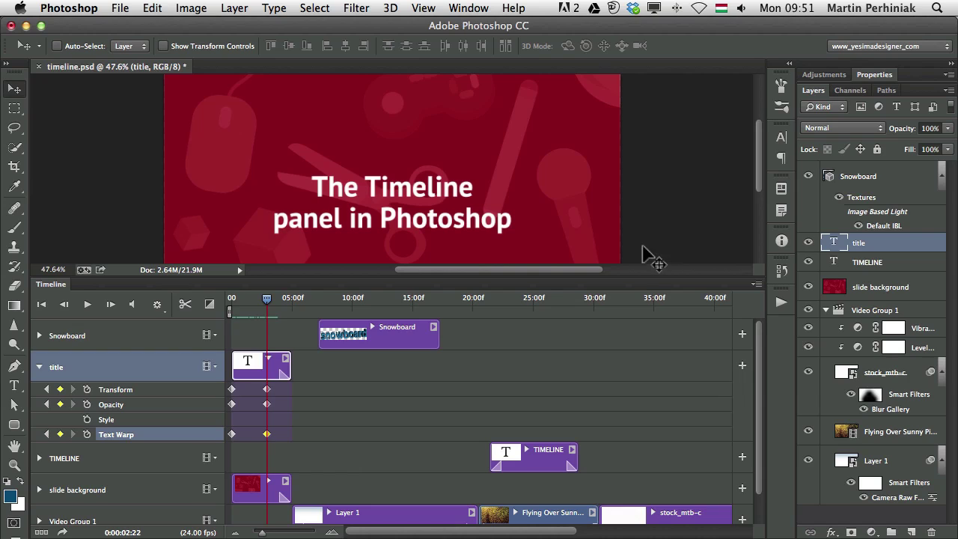
key("ctrl+t")
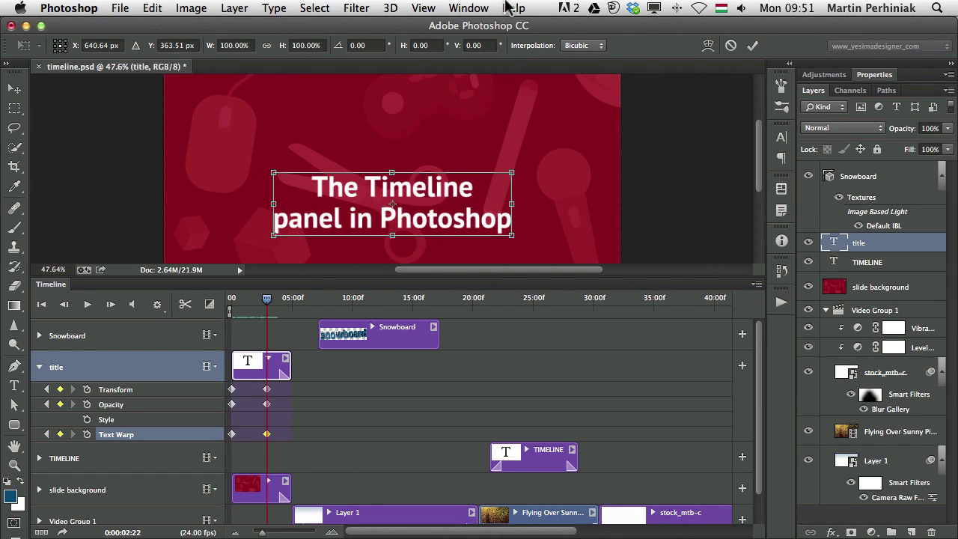
left_click(707, 48)
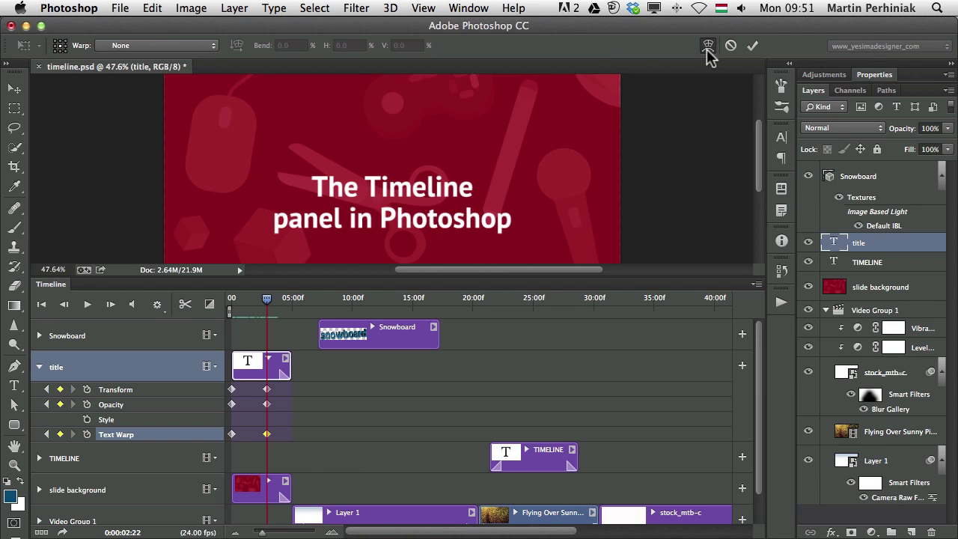
left_click(171, 46)
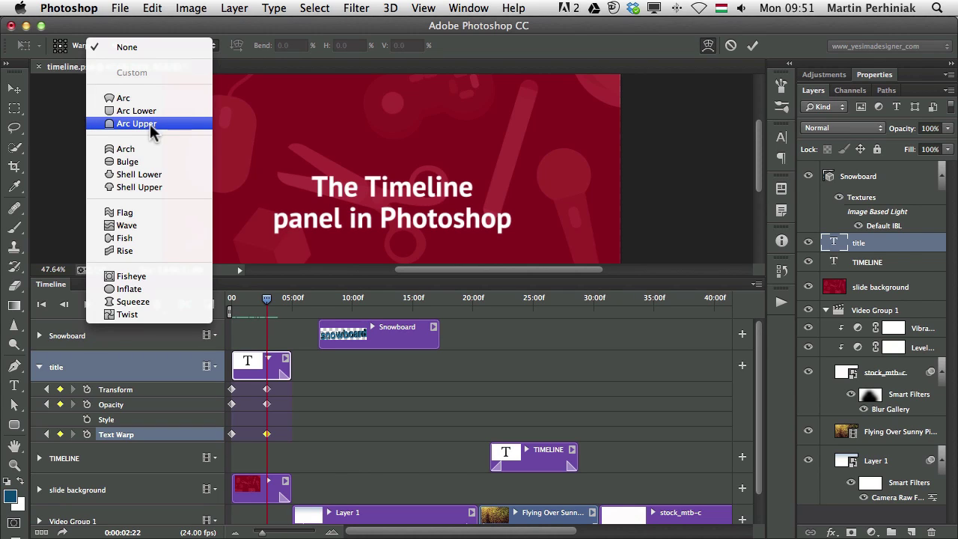
left_click(130, 163)
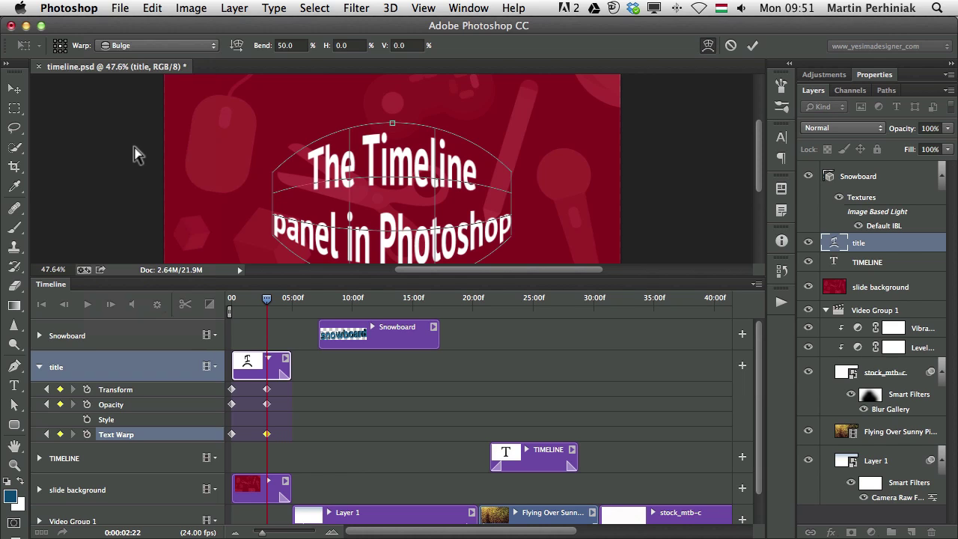
left_click_drag(261, 47, 302, 45)
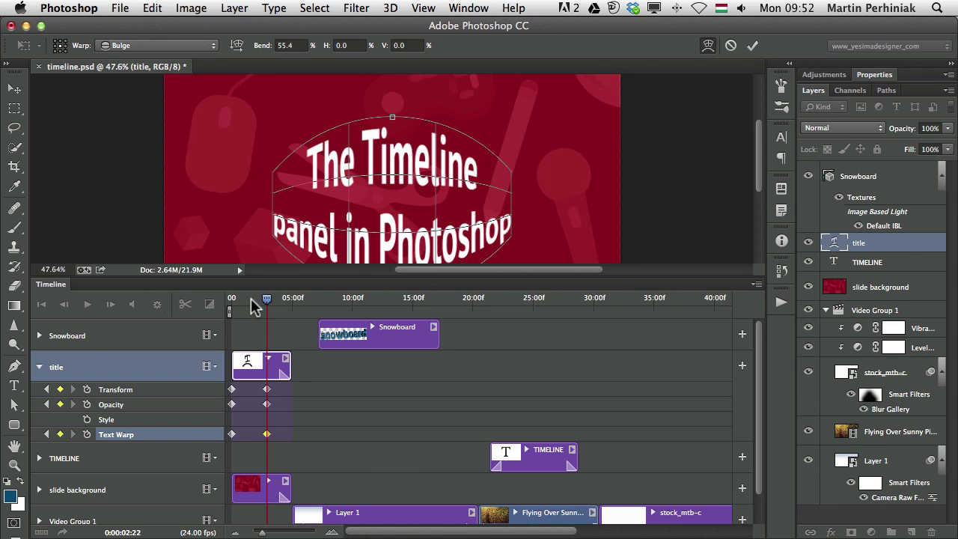
left_click(753, 45)
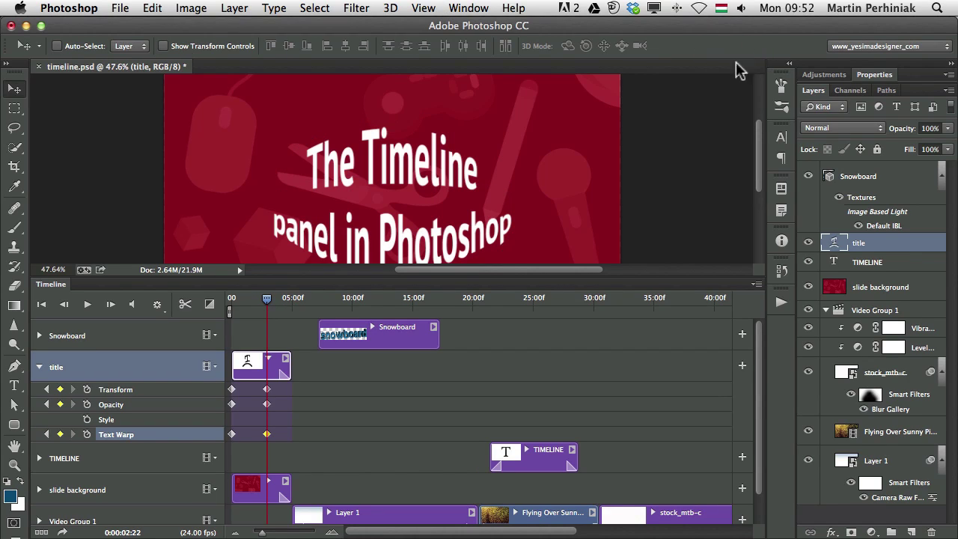
Swap the two Text Warp keyframes so the Bulge warp sits at the title's start, and scrub through the animation to preview it
mouse_move(267, 301)
left_mouse_down()
mouse_move(235, 300)
mouse_move(279, 299)
left_mouse_up()
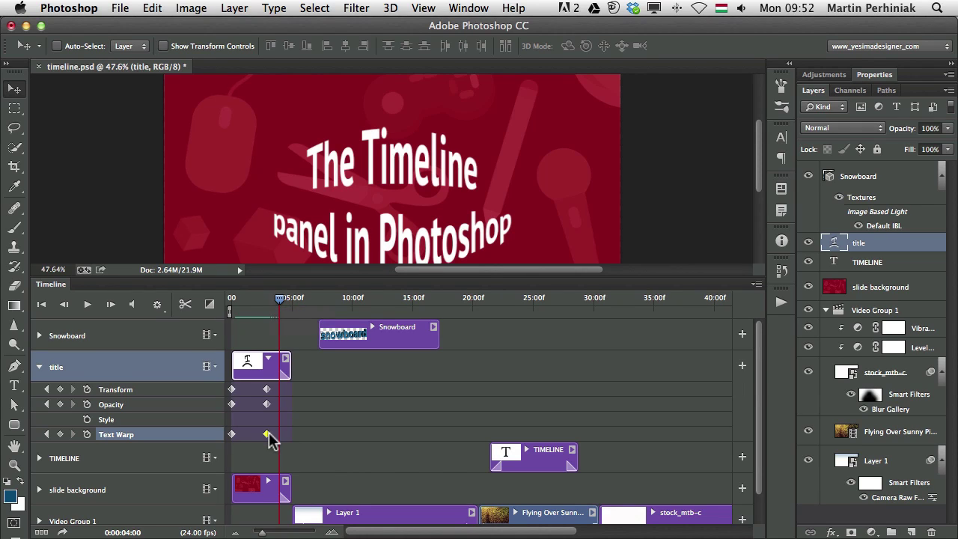
left_click_drag(267, 435, 232, 434)
left_click(237, 298)
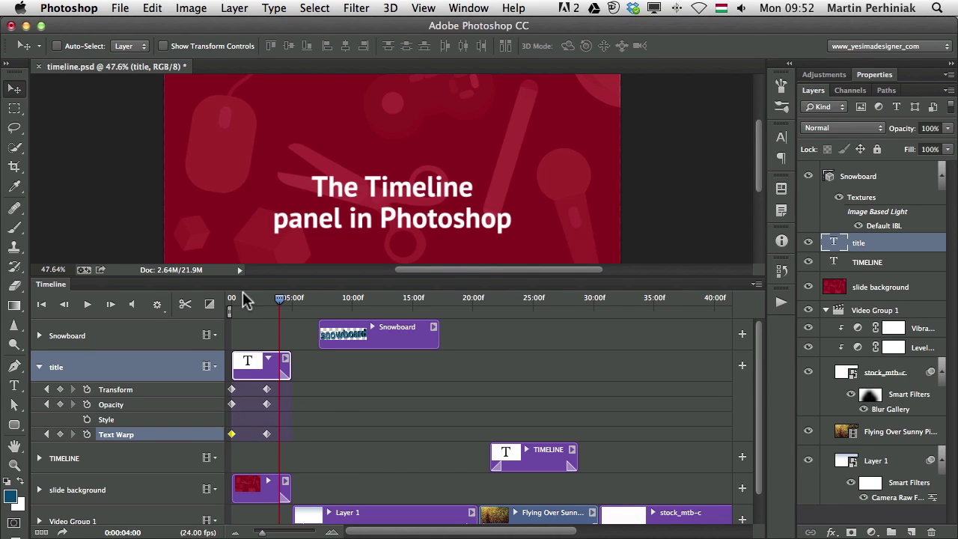
left_click_drag(237, 298, 274, 299)
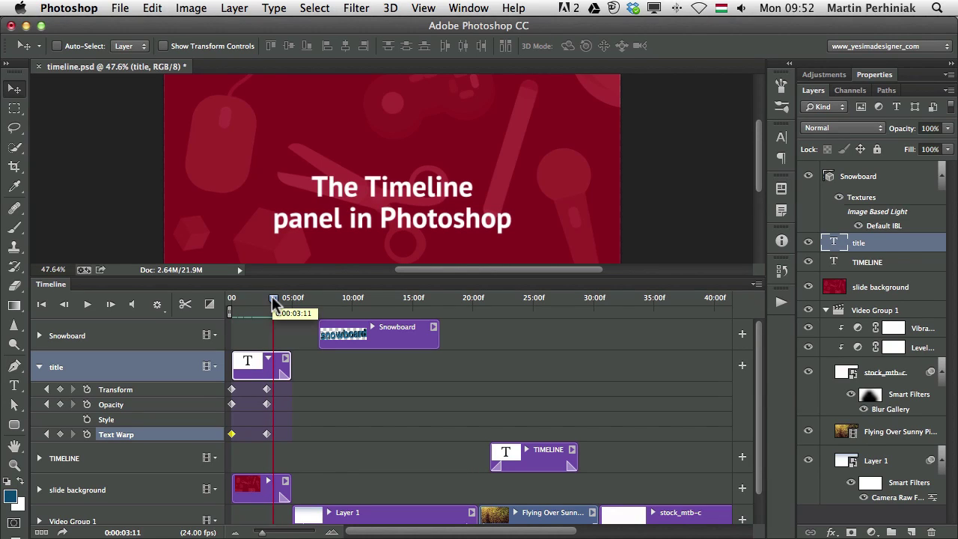
Collapse the title track and examine the Snowboard track's animatable 3D properties, including the 3D Materials entries
left_click(40, 367)
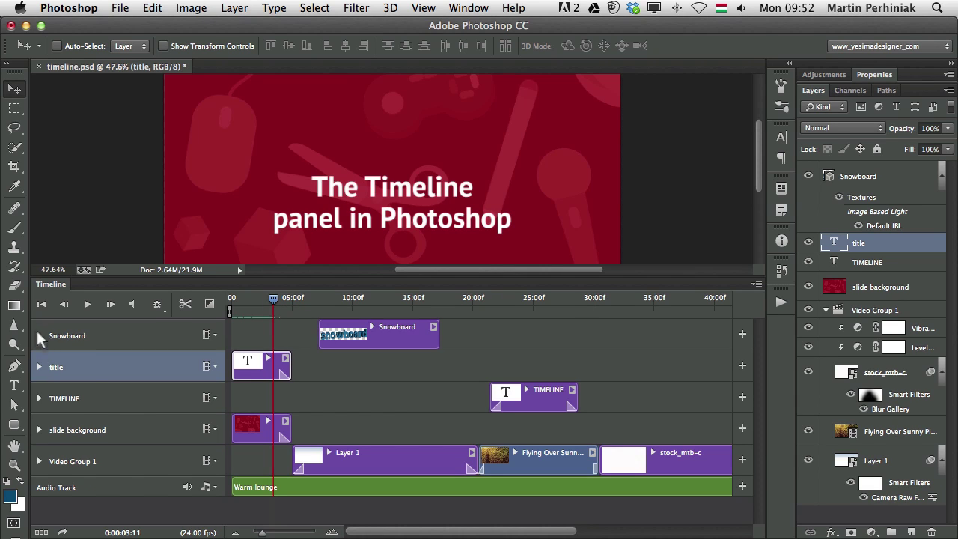
left_click(39, 336)
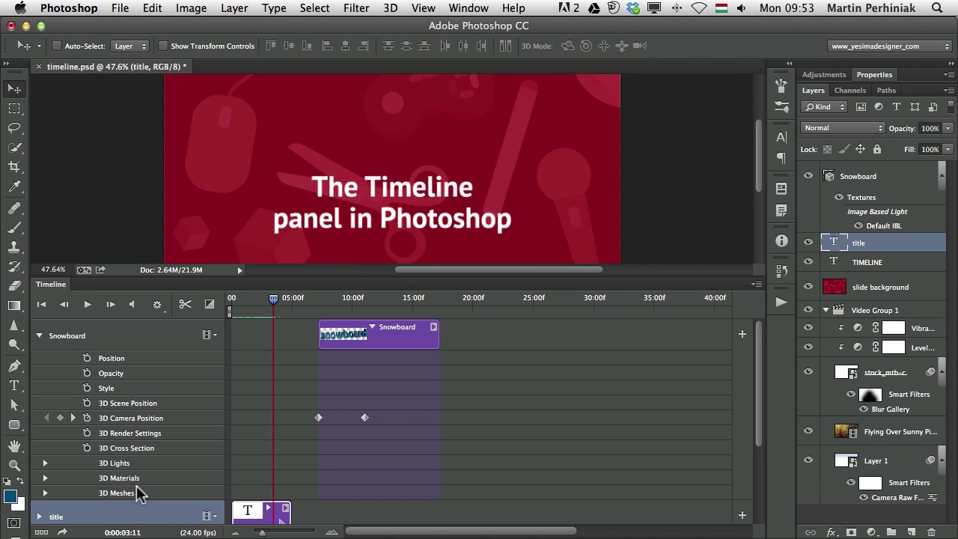
left_click(45, 478)
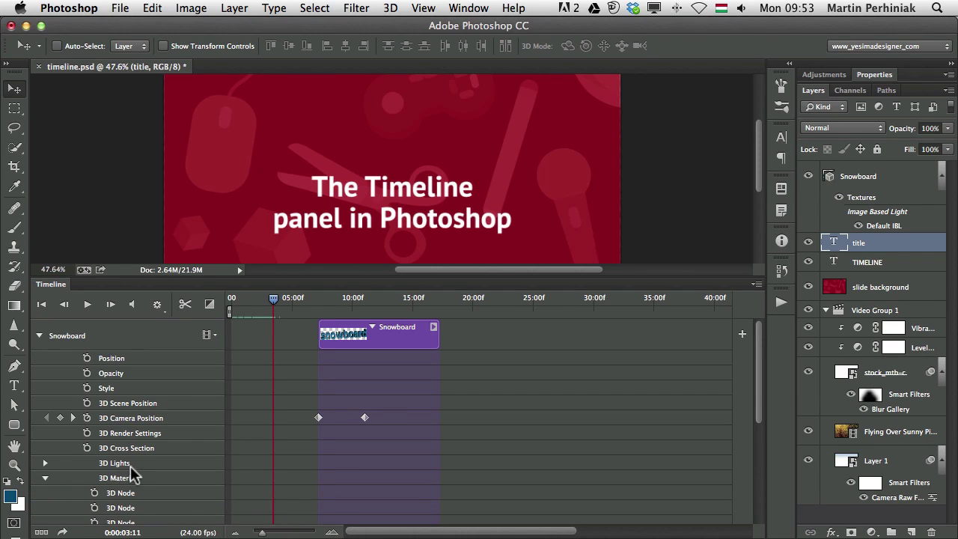
left_click(45, 473)
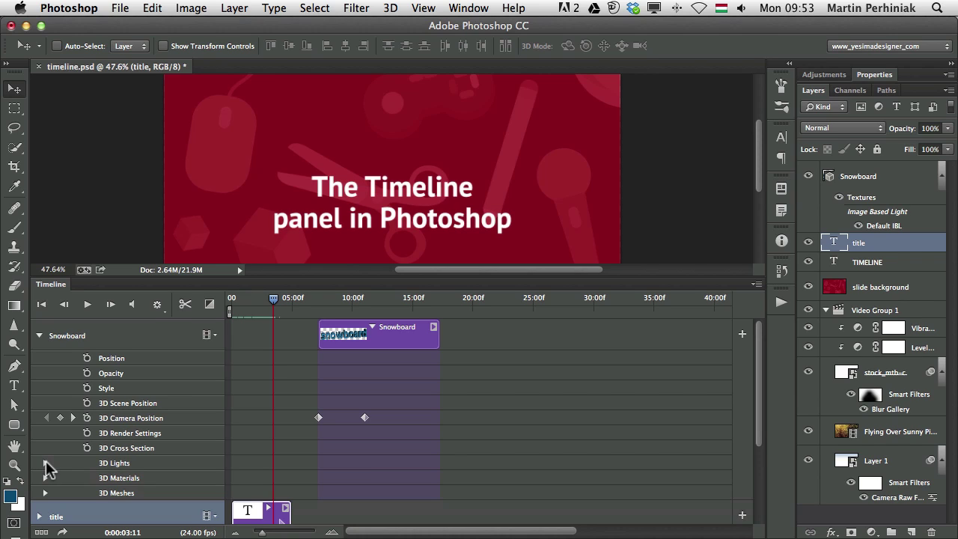
With the playhead at 0:00:07:15 and the canvas area enlarged, delete the 3D Snowboard layer
left_click(323, 298)
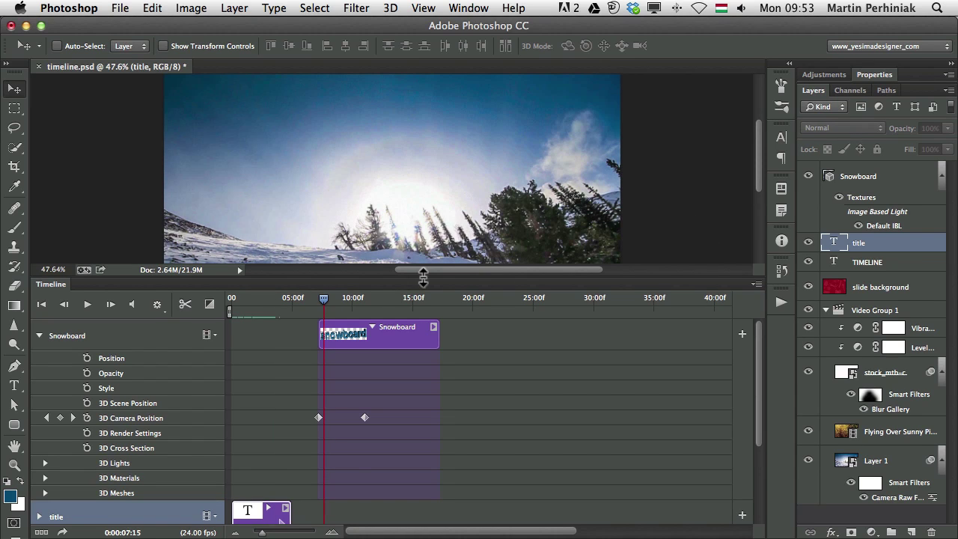
left_click_drag(424, 278, 432, 368)
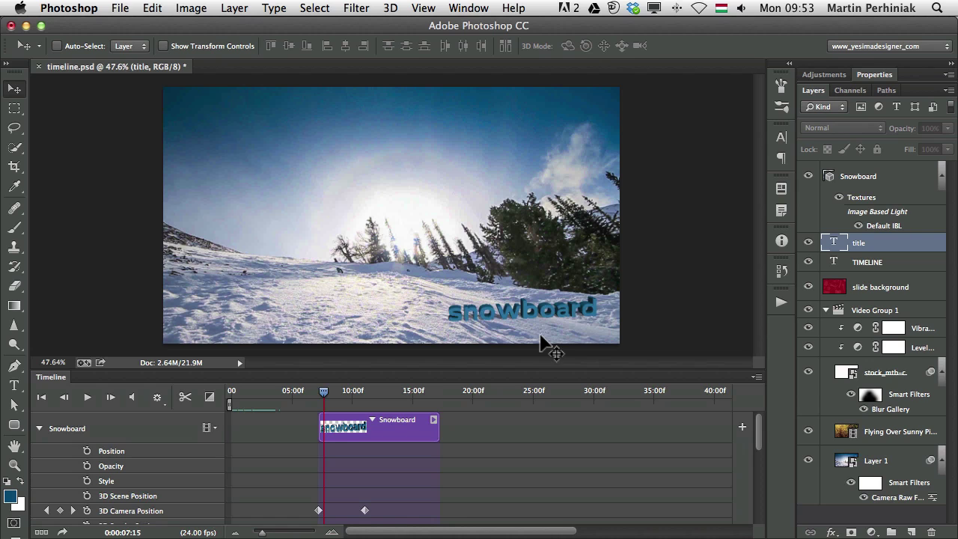
left_click(383, 437)
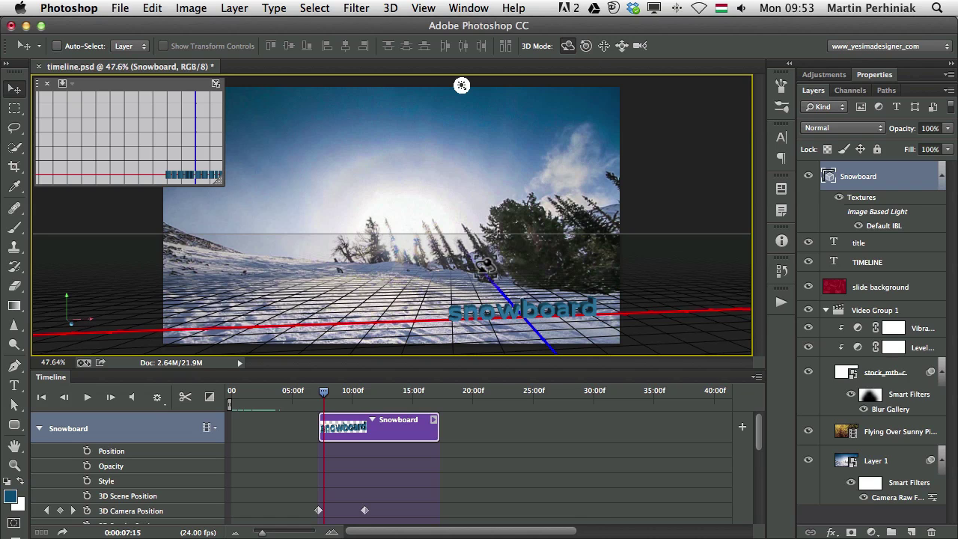
key("BackSpace")
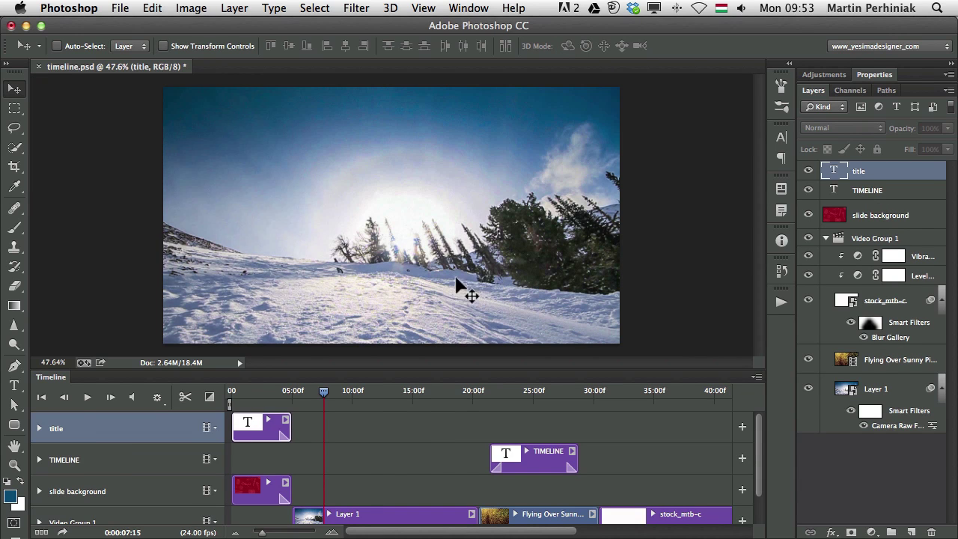
Add a "snowboard" text layer in PT Sans Bold, 120 pt, over the sky at 0:00:07:15
key("t")
left_click(320, 180)
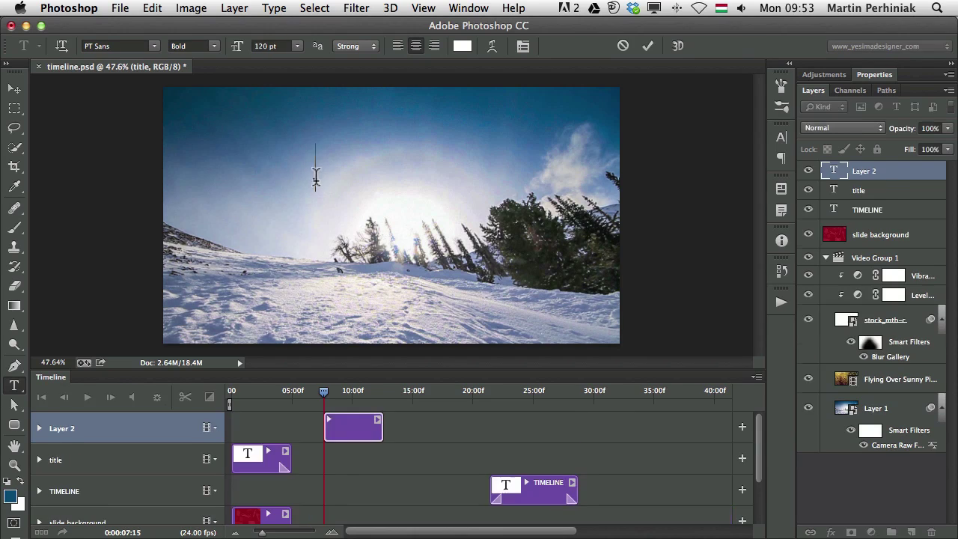
type("snow")
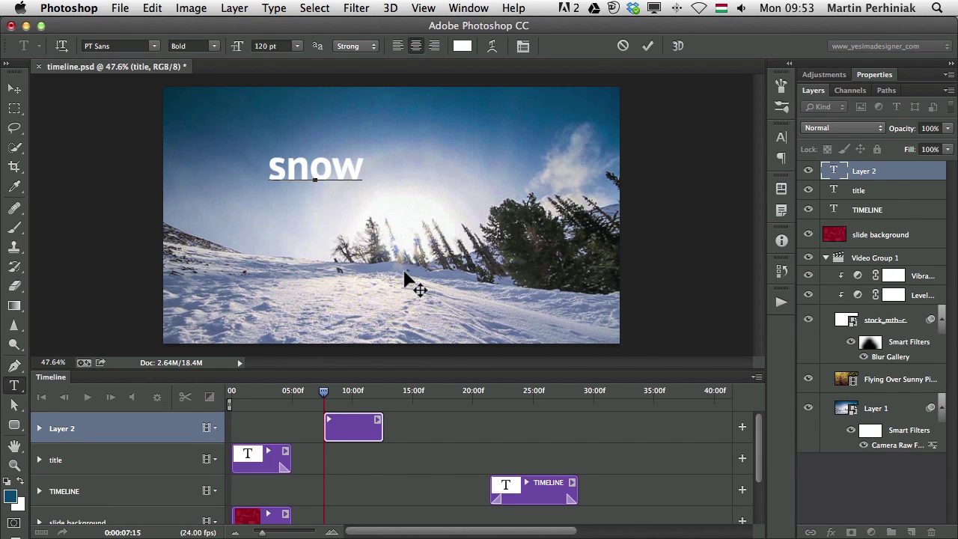
type("board")
key("ctrl")
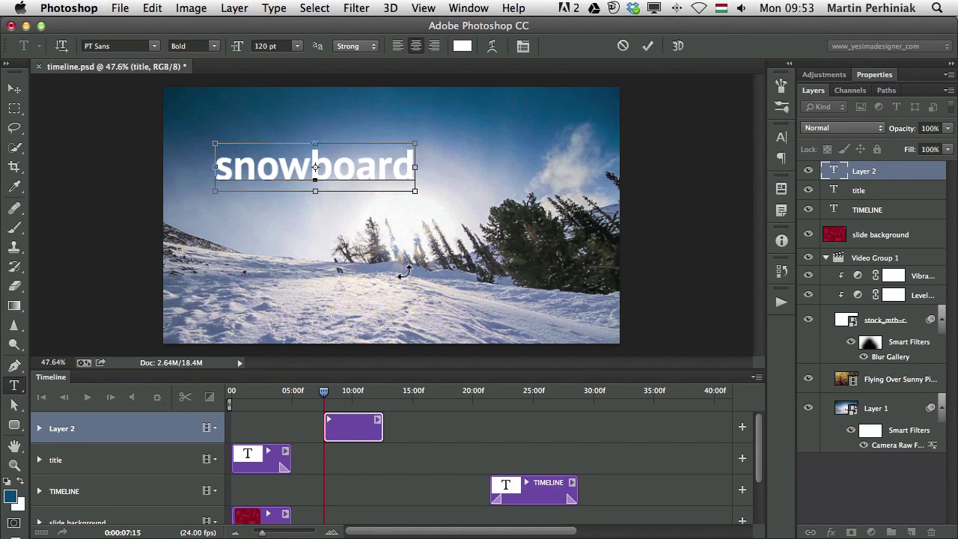
key("ctrl+Return")
Move the snowboard text to the horizontal middle of the sky and fill it with the dark blue foreground colour
key("v")
left_click_drag(330, 152, 375, 150)
key("b")
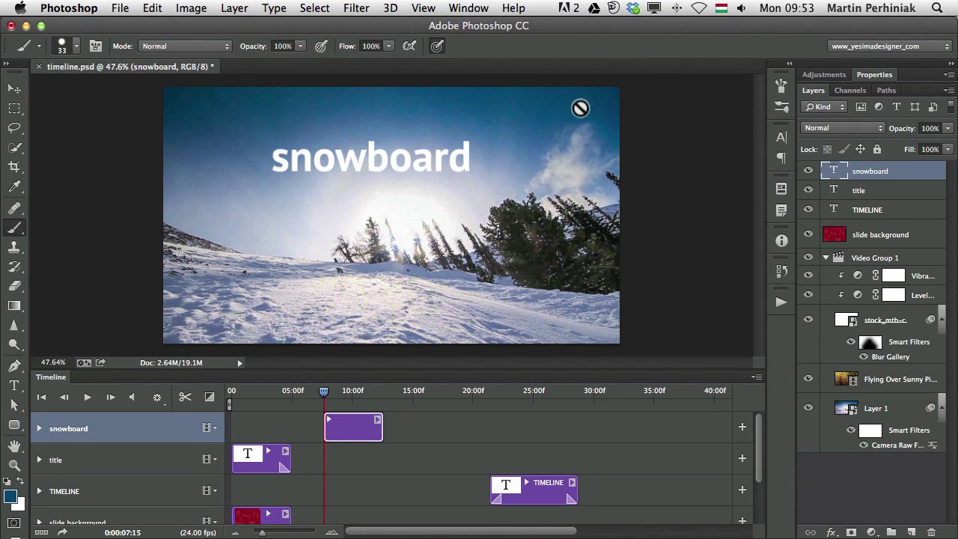
key("alt+BackSpace")
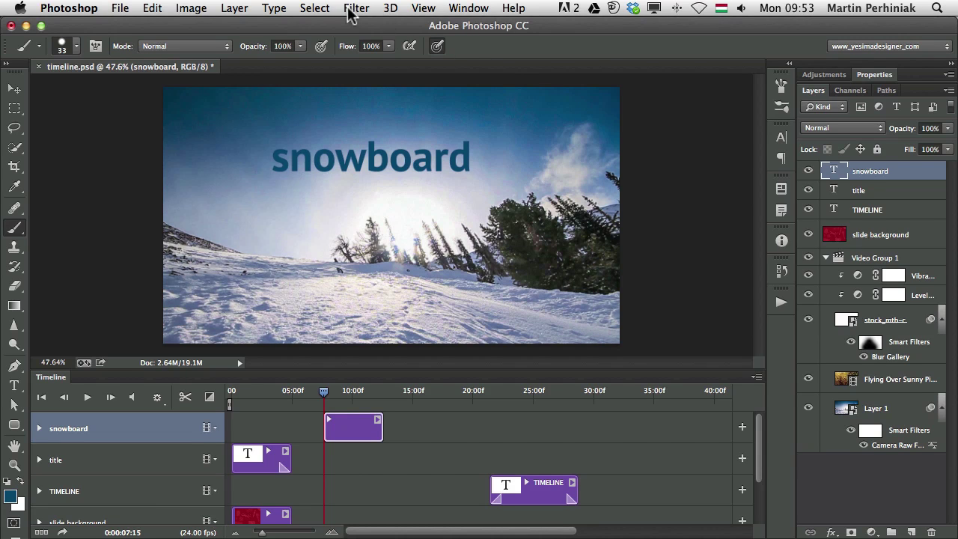
Extrude the snowboard text to 3D and orbit the camera to an angled view from above
left_click(274, 9)
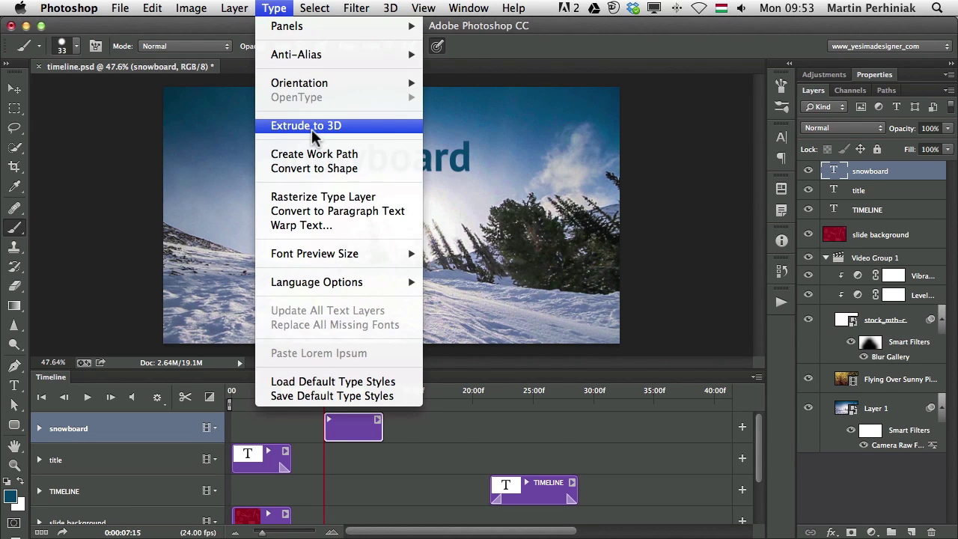
left_click(316, 127)
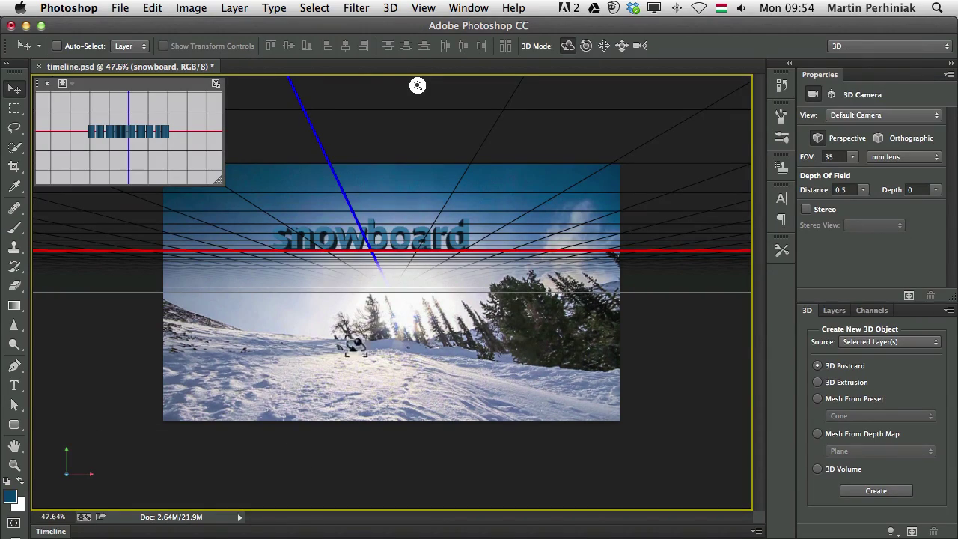
left_click_drag(485, 86, 343, 86)
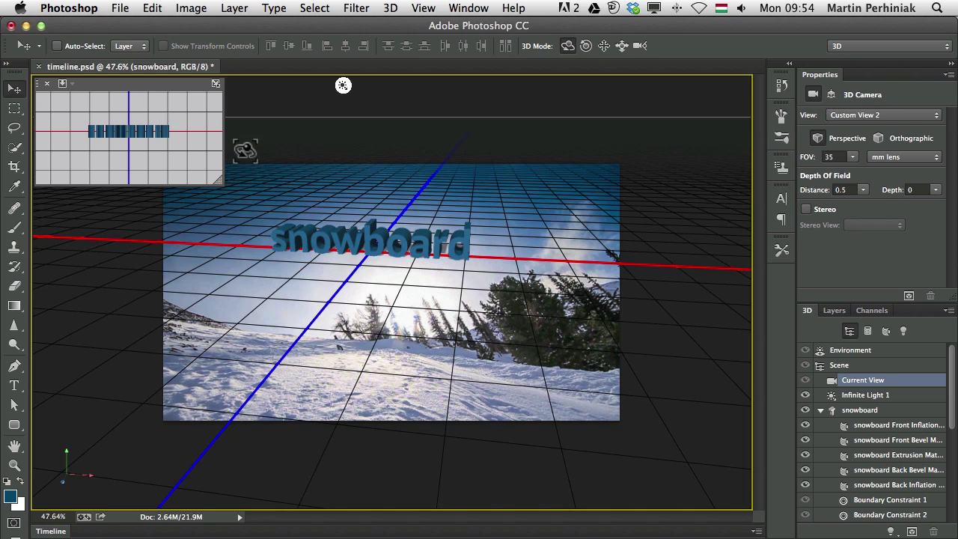
Reopen and enlarge the timeline, expand the snowboard track and start 3D Camera Position keyframing at 0:00:07:15
left_click(89, 530)
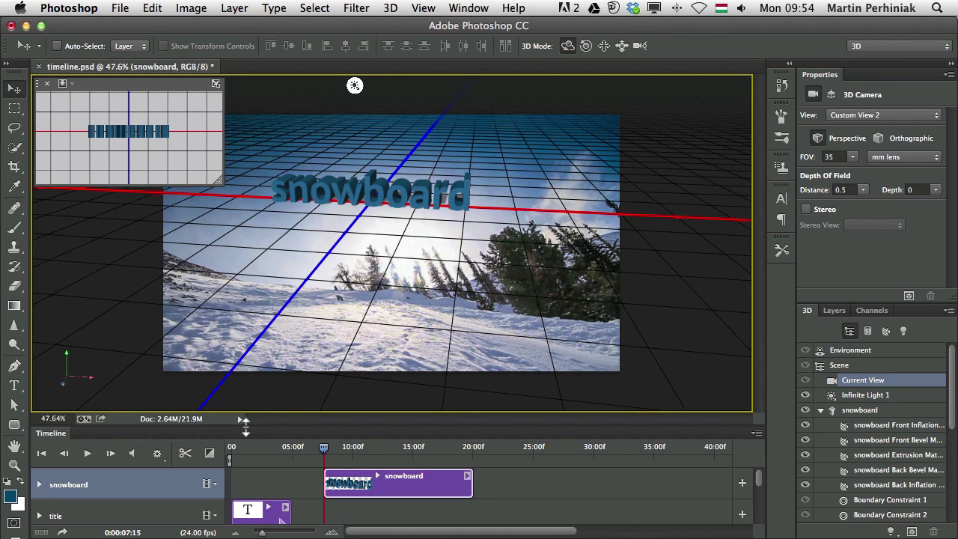
left_click_drag(246, 423, 246, 253)
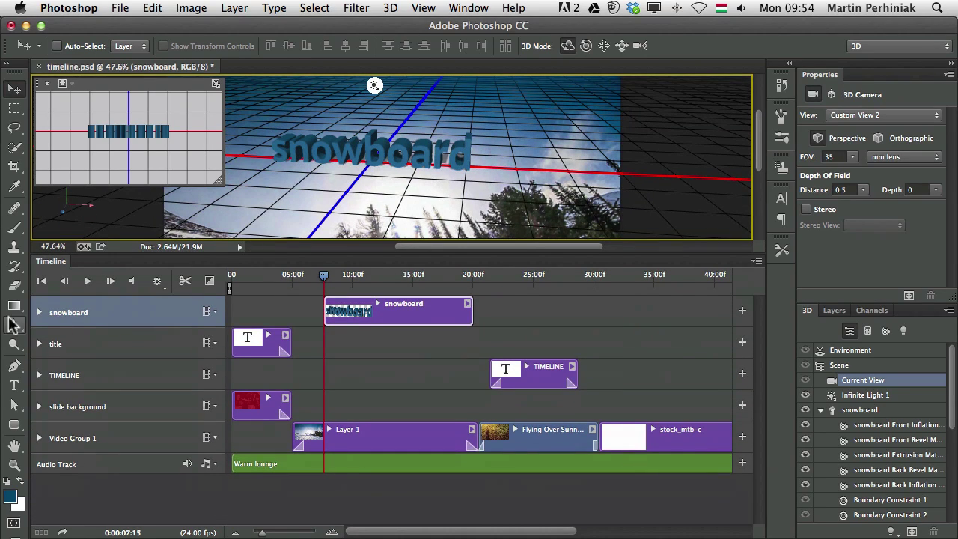
left_click(39, 313)
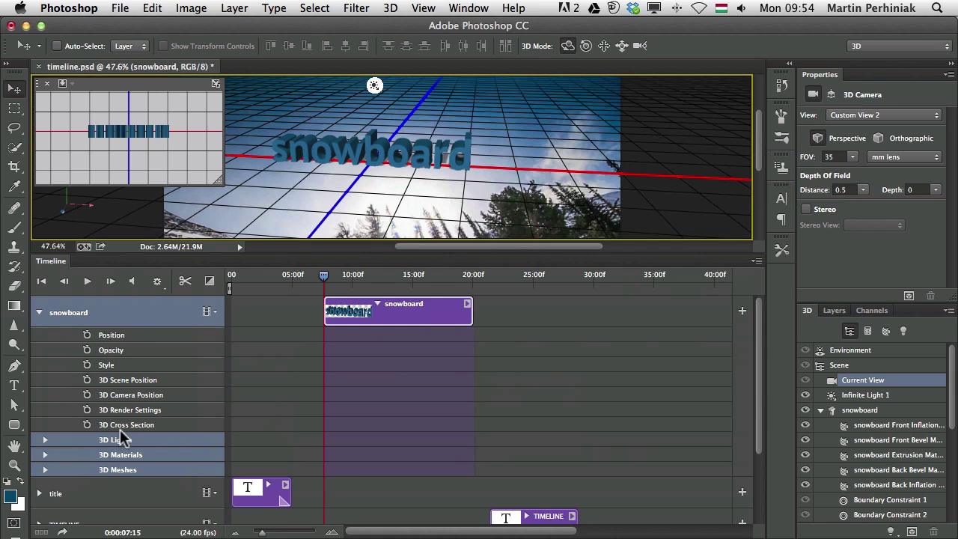
left_click(87, 395)
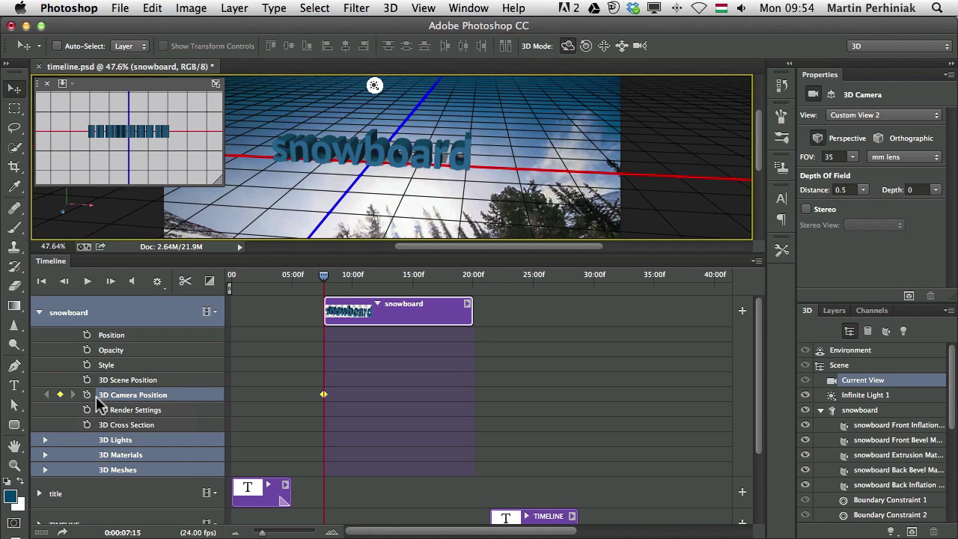
Add a 3D Camera Position keyframe at 0:00:12:16 and orbit the camera so the text runs diagonally, seen from above
left_click(383, 275)
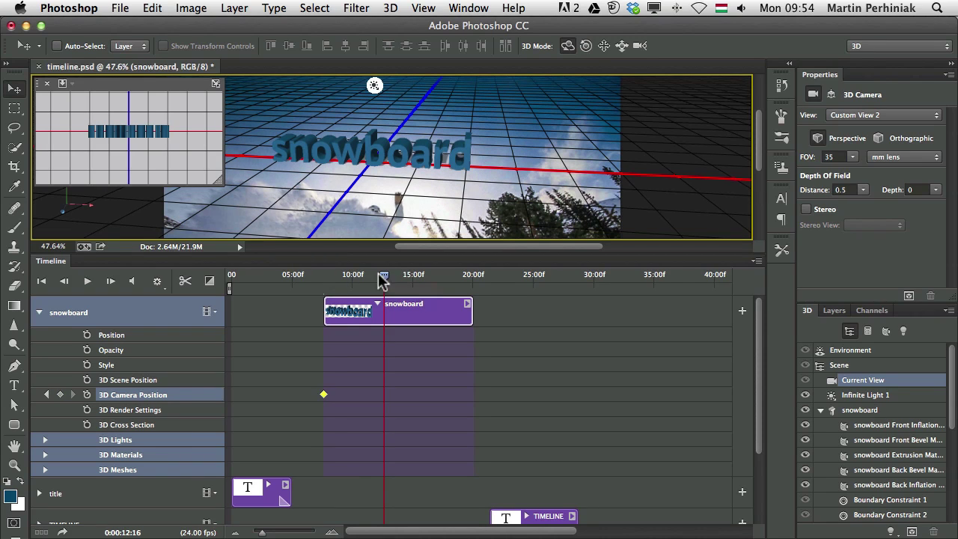
left_click(60, 393)
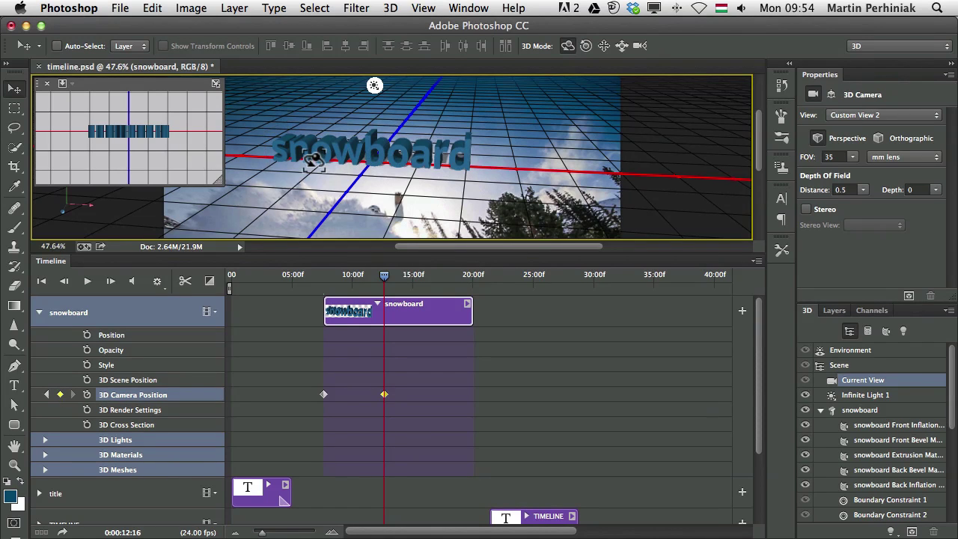
left_click_drag(391, 85, 670, 228)
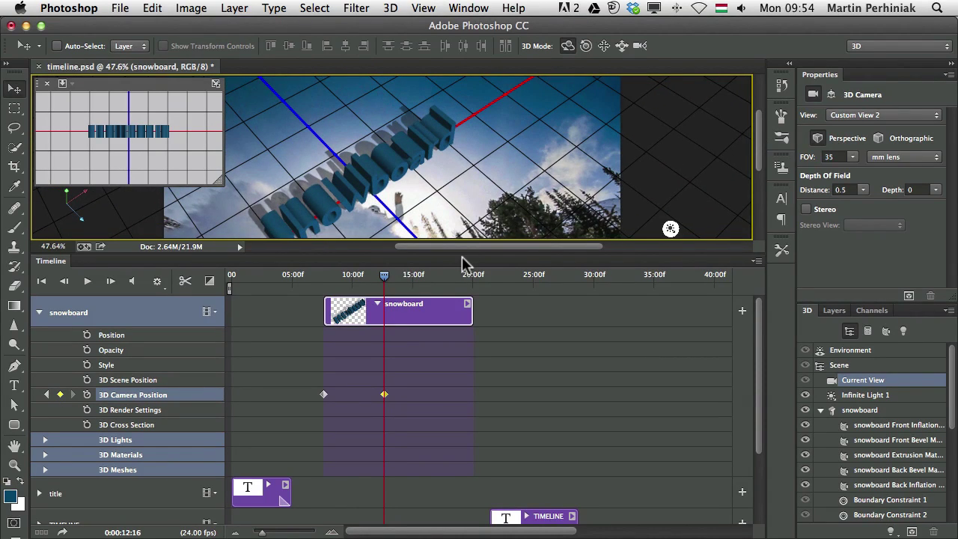
Scrub back through the camera animation to 0:00:07:20, try the Orthographic camera projection and return to Perspective
left_click_drag(384, 275, 325, 275)
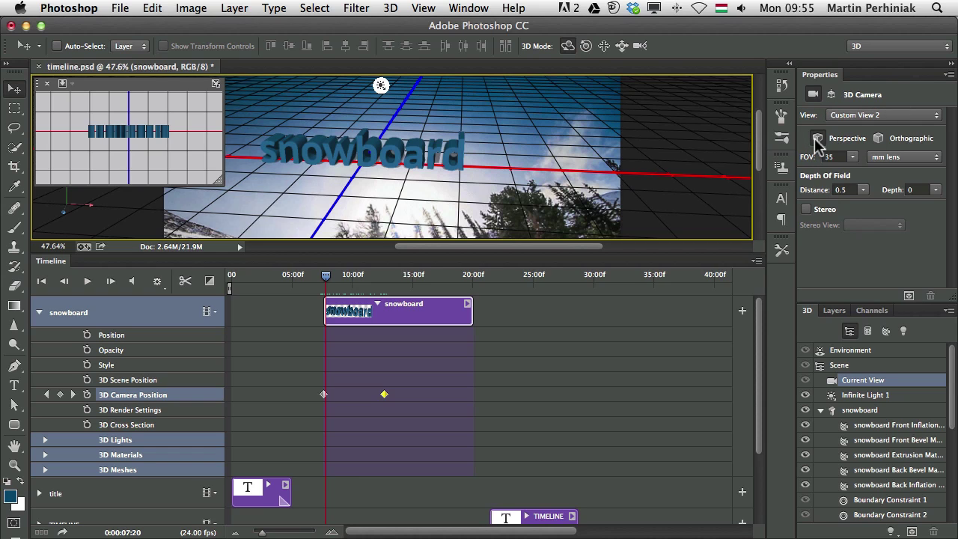
left_click(885, 143)
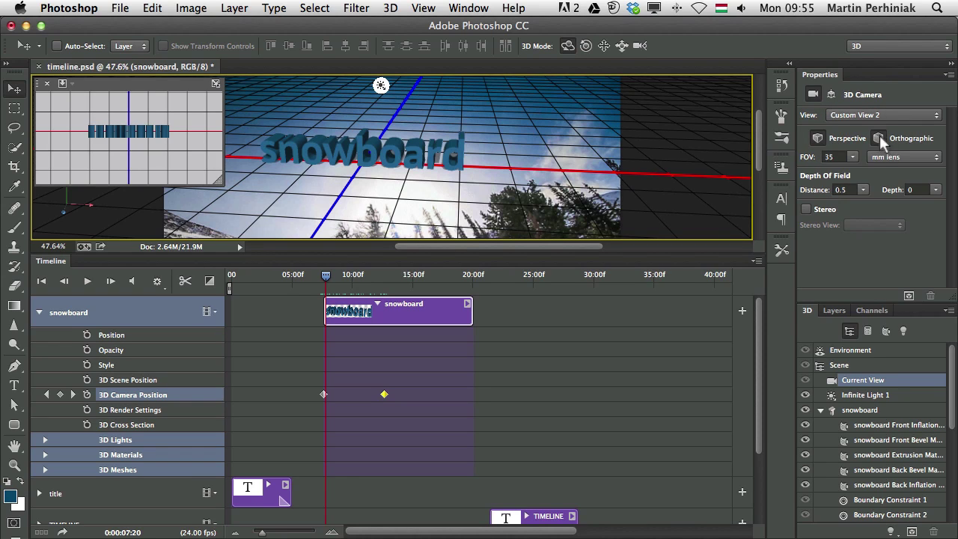
left_click(818, 139)
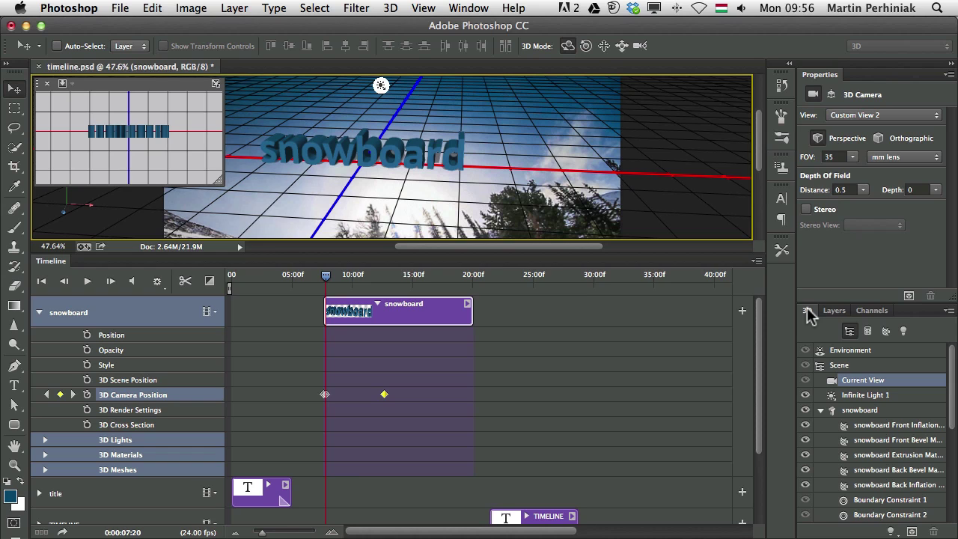
With the playhead at 0:00:24:03, collapse the snowboard track, expand the TIMELINE track's properties and select the TIMELINE layer
left_click(521, 276)
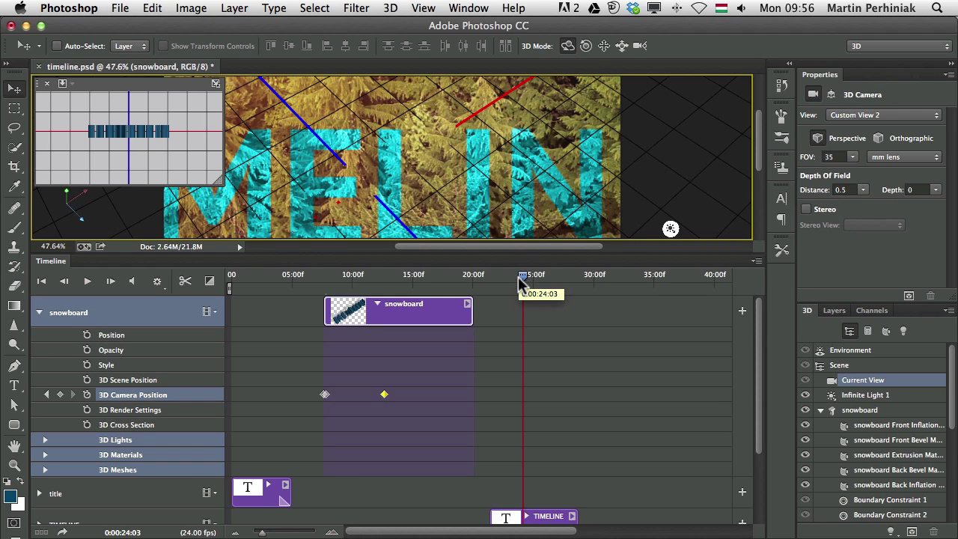
left_click_drag(503, 254, 493, 323)
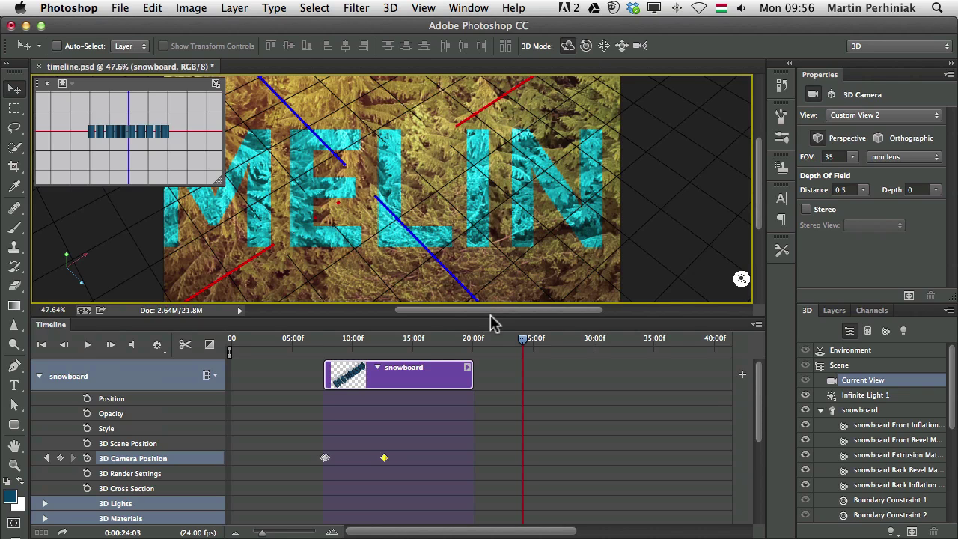
left_click(39, 376)
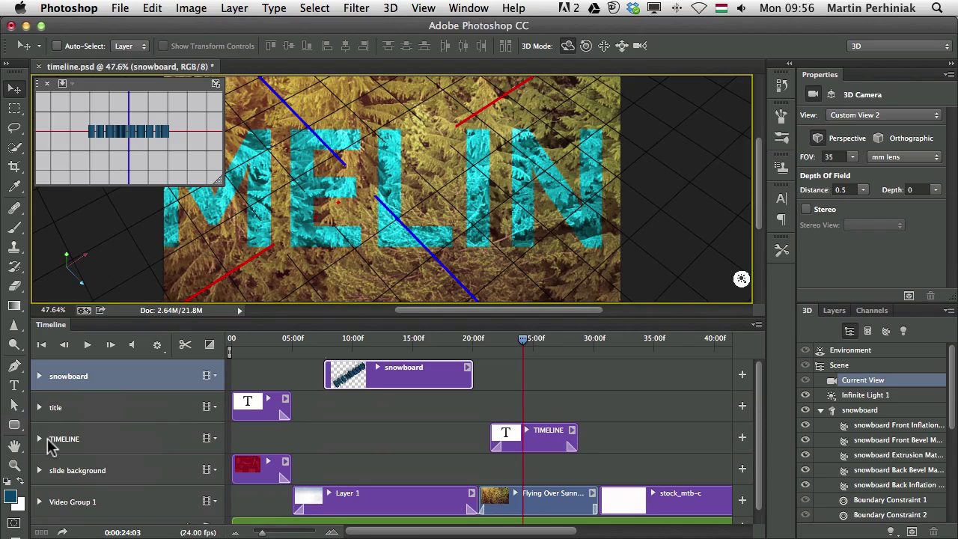
left_click(39, 439)
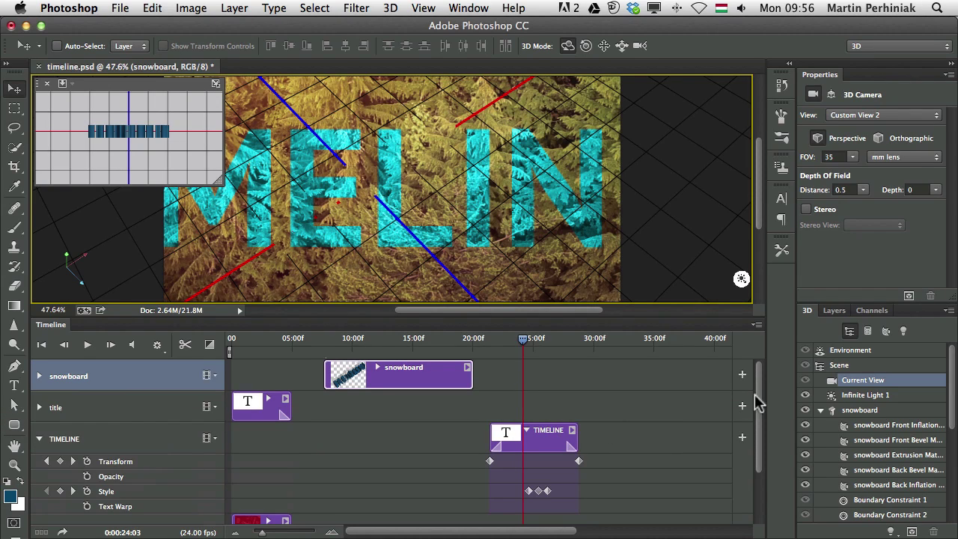
scroll(762, 418, "down", 1)
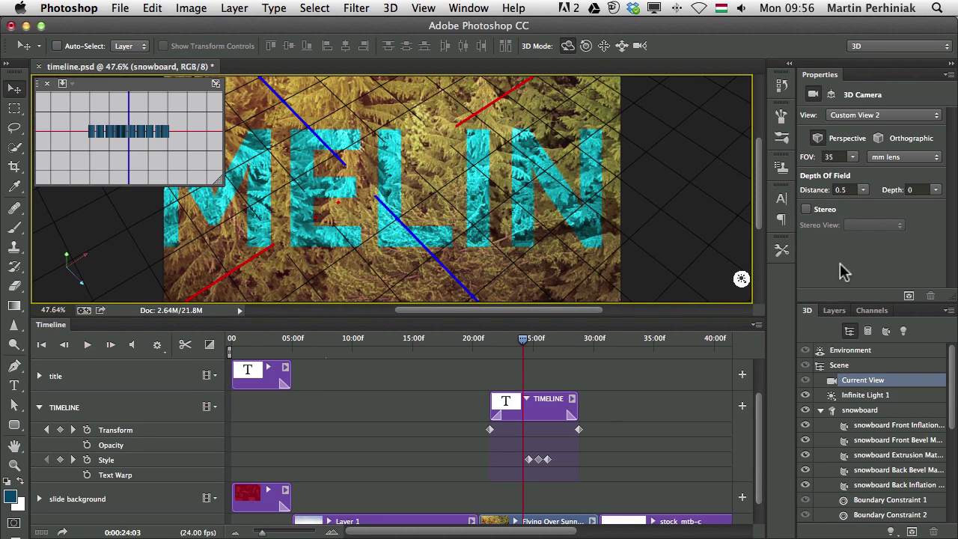
left_click(831, 310)
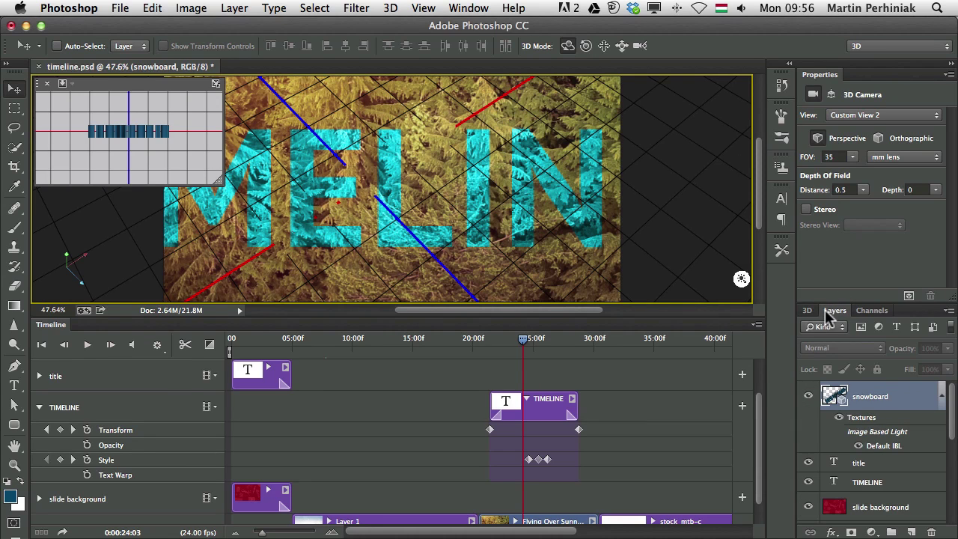
left_click(891, 483)
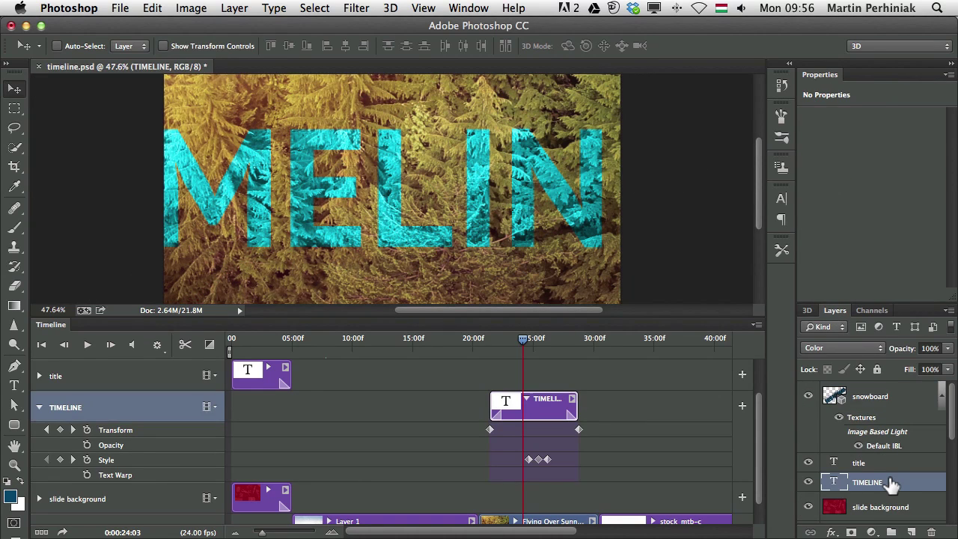
Examine the TIMELINE text's Outer Glow animation by scrubbing and stepping through its Style keyframes
left_click(525, 338)
left_click_drag(511, 338, 531, 339)
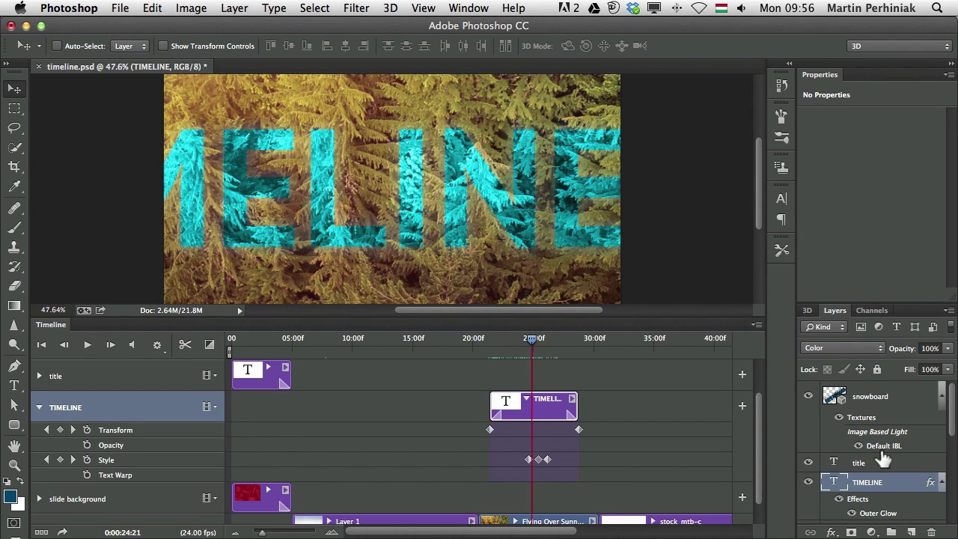
scroll(883, 461, "down", 1)
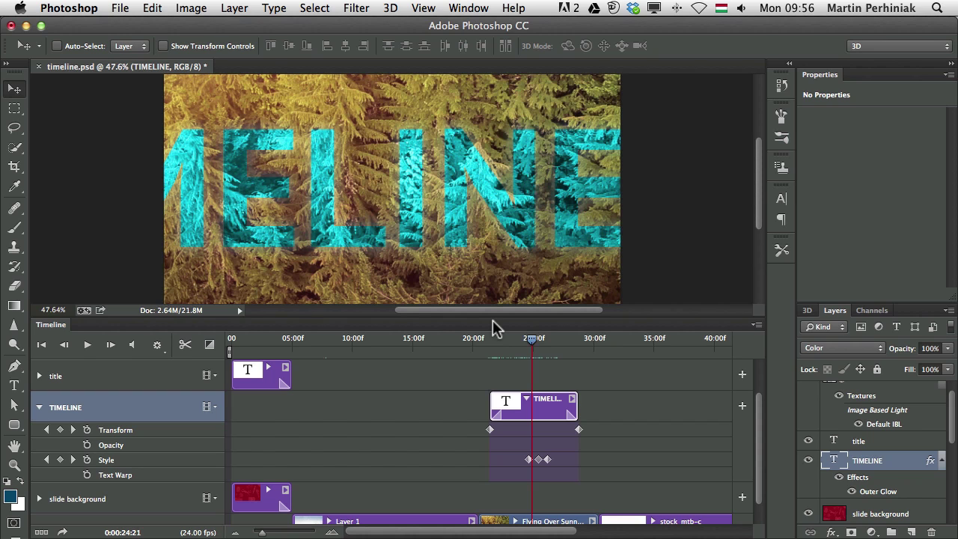
left_click(46, 460)
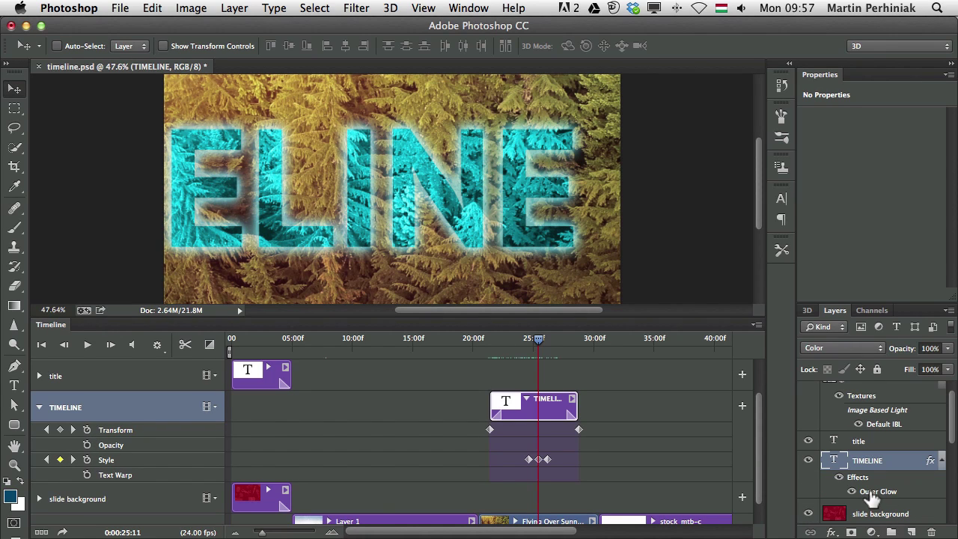
left_click(74, 460)
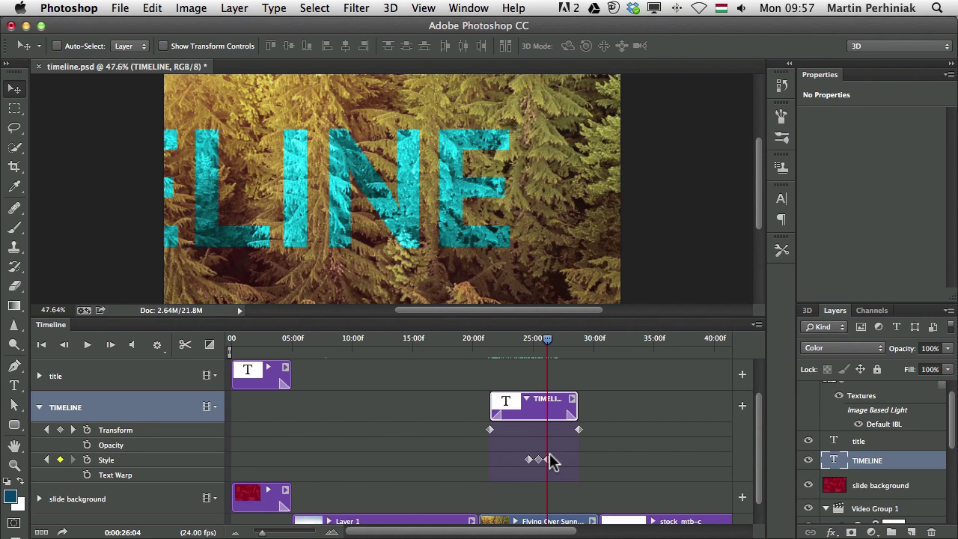
Delete the TIMELINE track's existing Style keyframes and start new Style keyframing at 0:00:22:22
left_click_drag(537, 458, 547, 459)
key("super+alt+z")
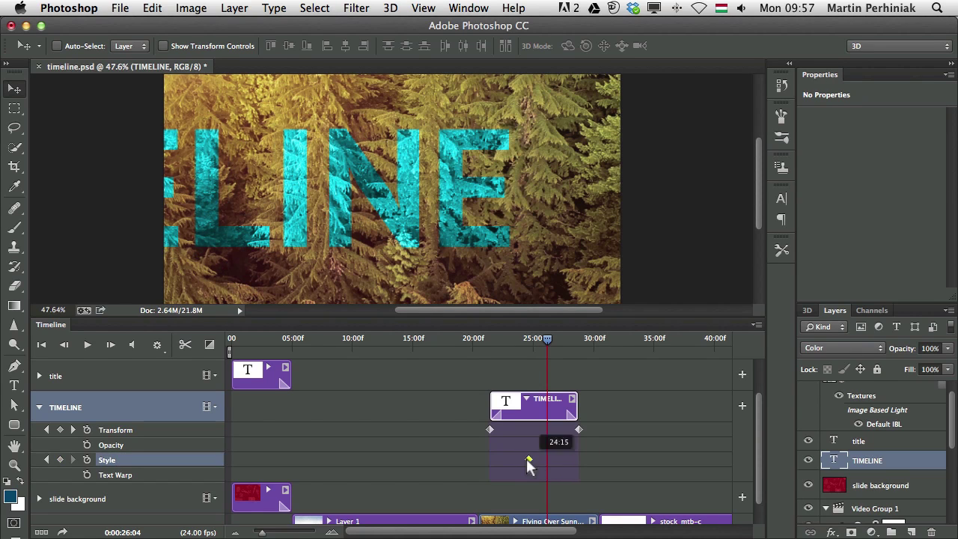
left_click(504, 341)
left_click_drag(504, 336, 507, 338)
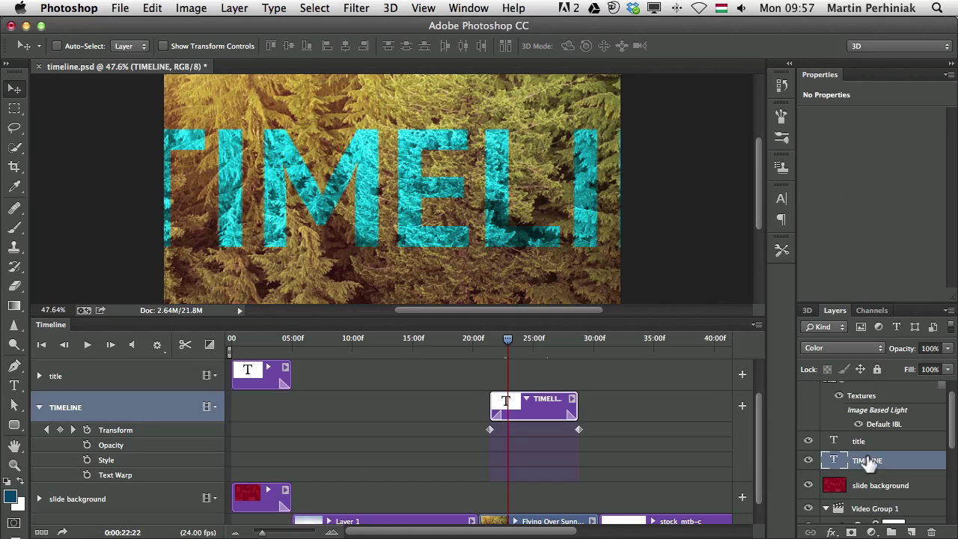
left_click(87, 459)
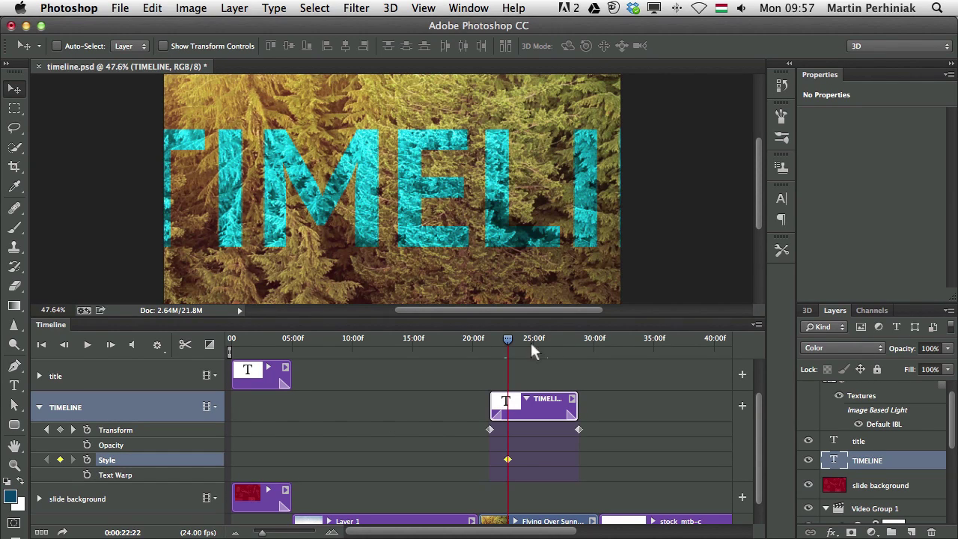
Add a second Style keyframe at 0:00:26:10 and place the playhead between the two keyframes, at 0:00:24:16
left_click_drag(530, 342, 551, 344)
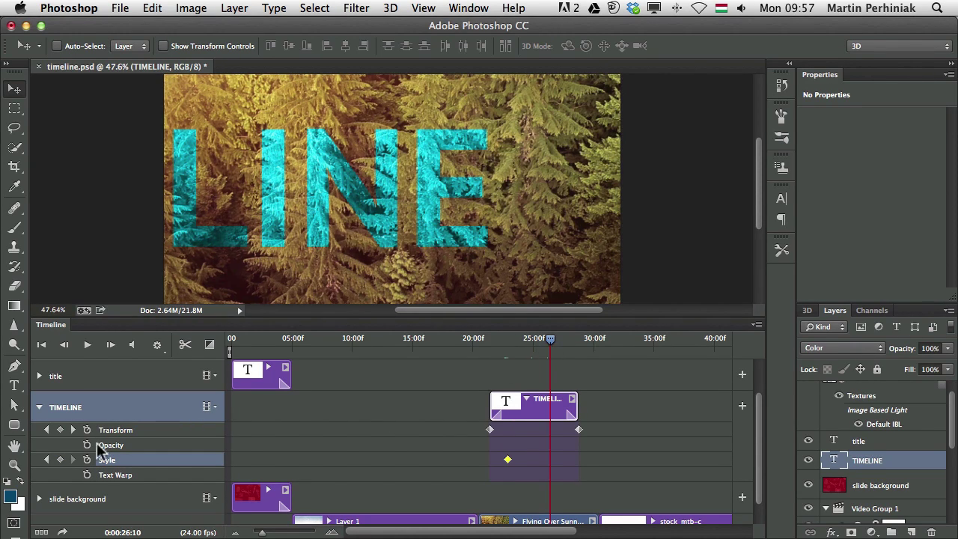
left_click(60, 459)
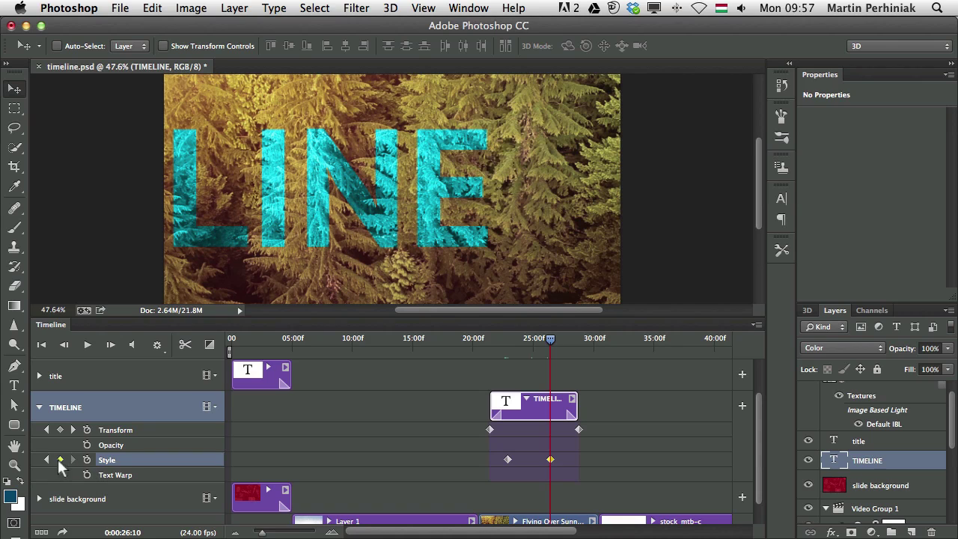
left_click(526, 341)
left_click_drag(526, 340, 529, 340)
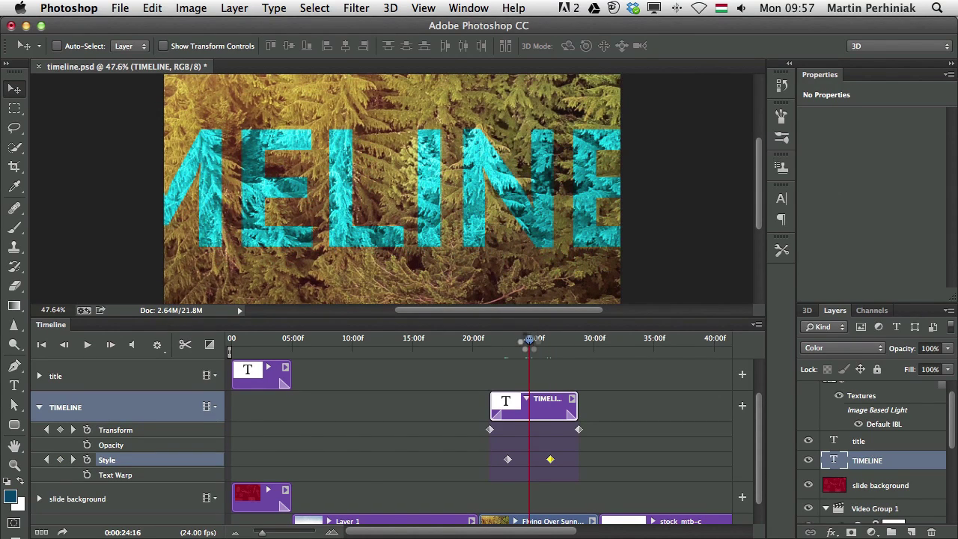
Add a Style keyframe at 0:00:24:16, give the TIMELINE layer a white 16 px outside Stroke, and scrub around the keyframe
left_click(60, 460)
double_click(926, 471)
left_click_drag(660, 168, 469, 113)
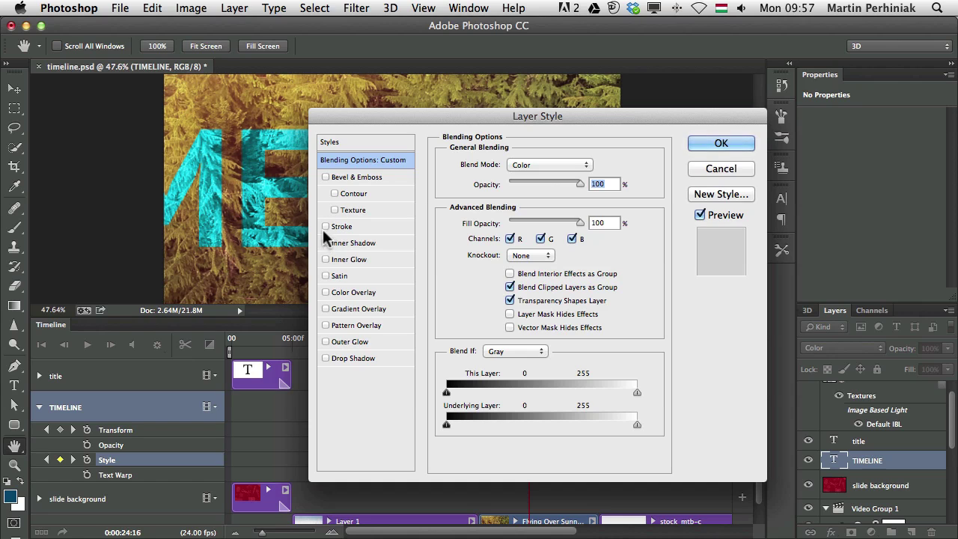
left_click(325, 226)
left_click(342, 226)
left_click_drag(492, 163, 499, 160)
left_click_drag(470, 118, 453, 191)
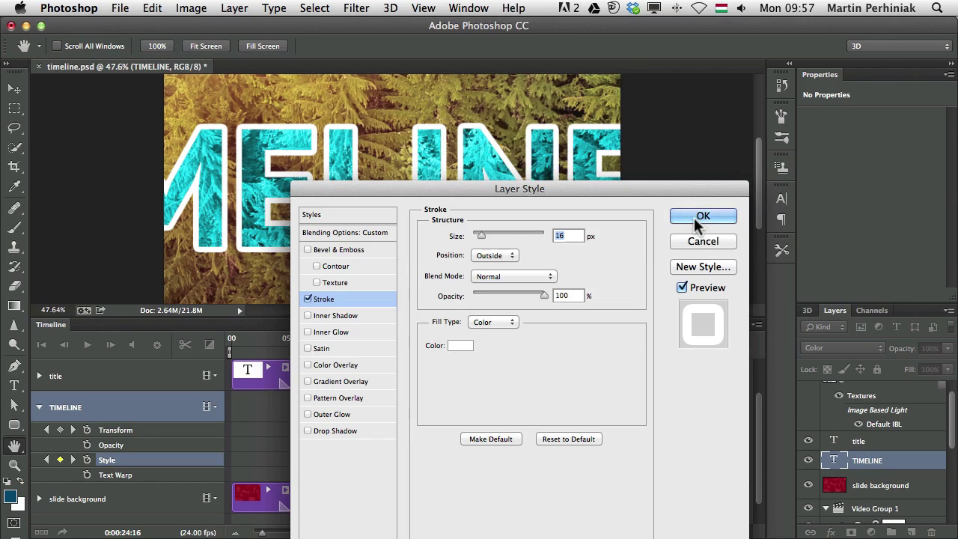
left_click(694, 217)
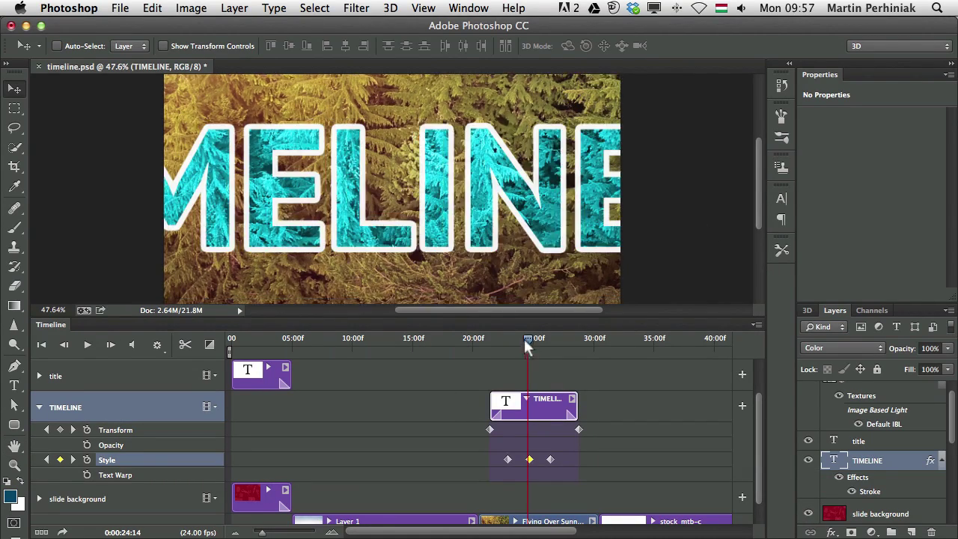
mouse_move(523, 338)
left_mouse_down()
mouse_move(505, 339)
mouse_move(550, 339)
mouse_move(527, 340)
left_mouse_up()
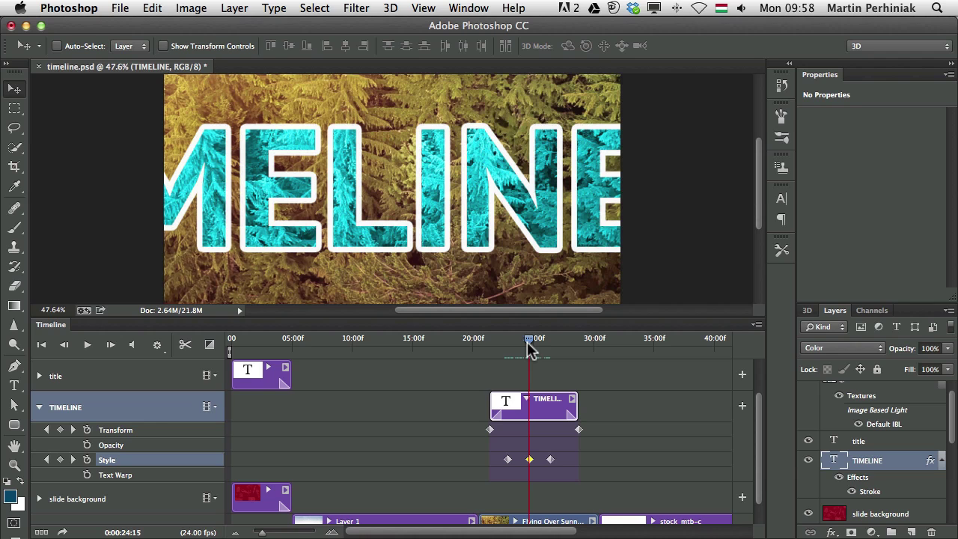
Delete the TIMELINE track's first and last Style keyframes, keeping the middle one, and add a new Style keyframe at 0:00:22:22
left_click(48, 459)
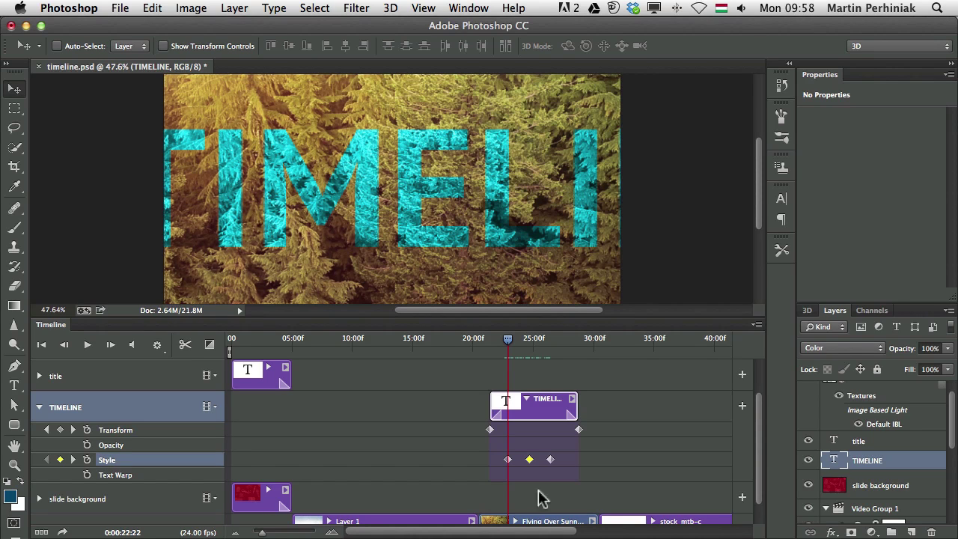
mouse_move(507, 454)
left_mouse_down()
mouse_move(550, 458)
mouse_move(529, 458)
left_mouse_up()
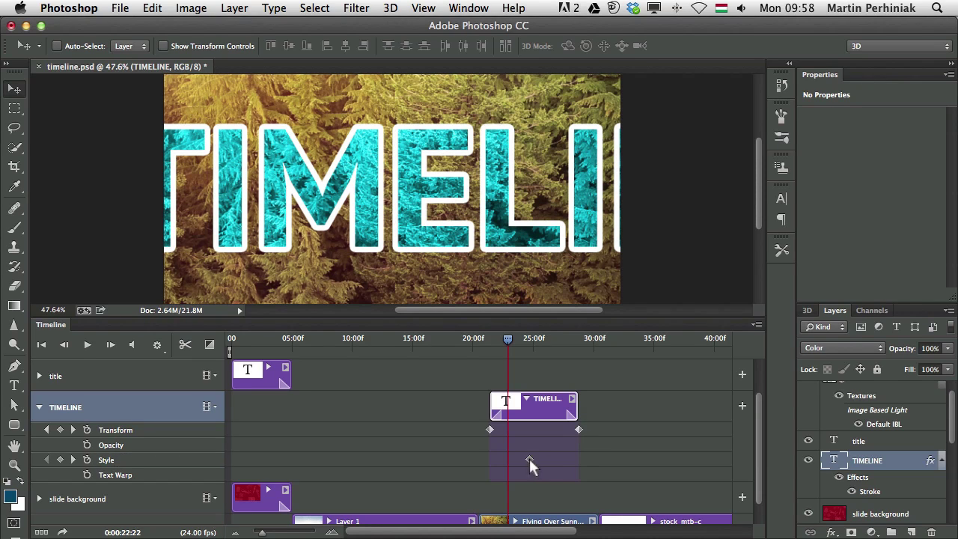
left_click(60, 459)
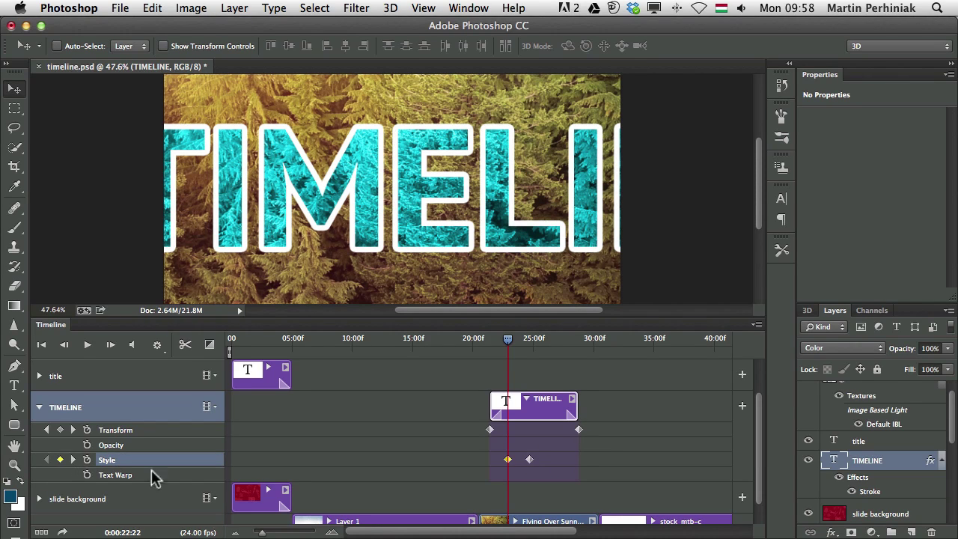
Set the TIMELINE layer's Stroke size to 1 px at the 0:00:22:22 keyframe and scrub to 0:00:25:10 to preview the animation
double_click(898, 475)
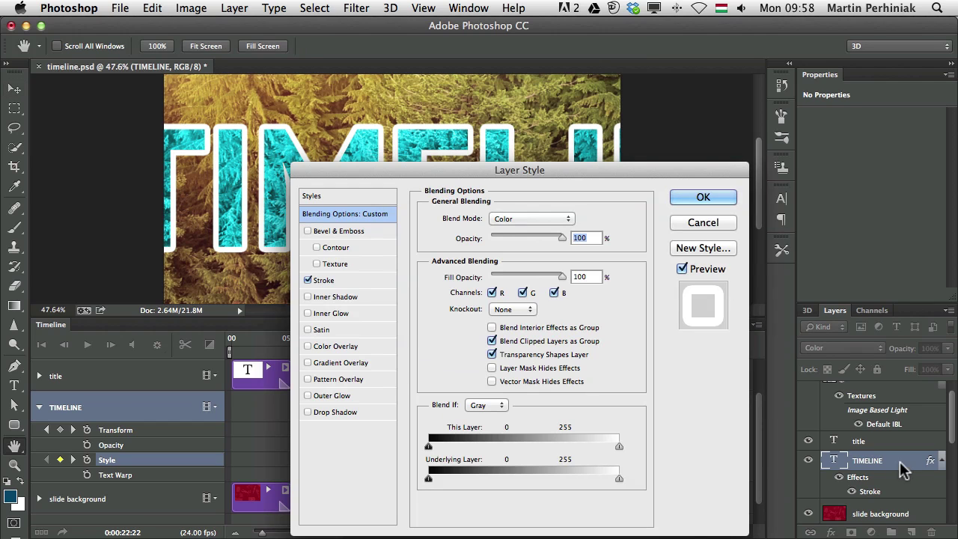
left_click(382, 280)
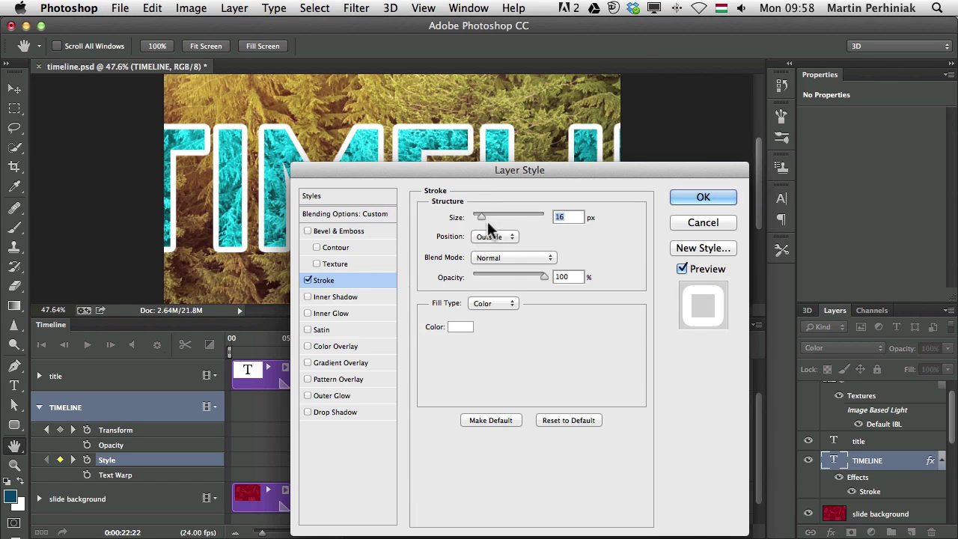
left_click_drag(481, 219, 472, 220)
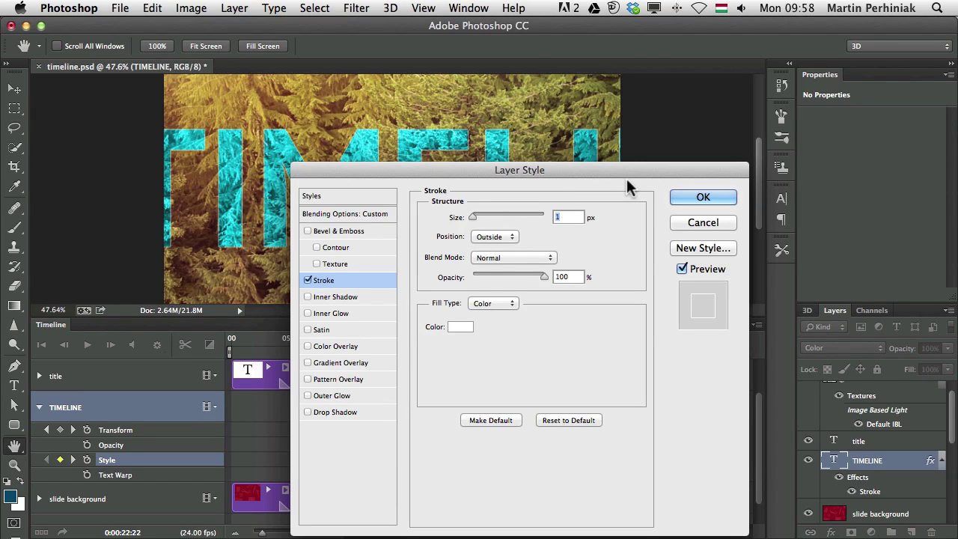
left_click(690, 195)
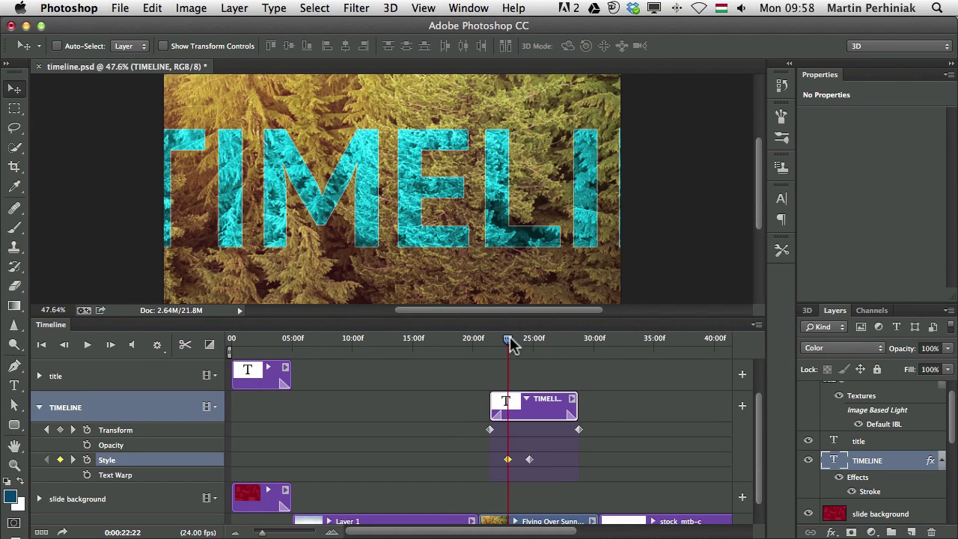
left_click_drag(510, 336, 538, 343)
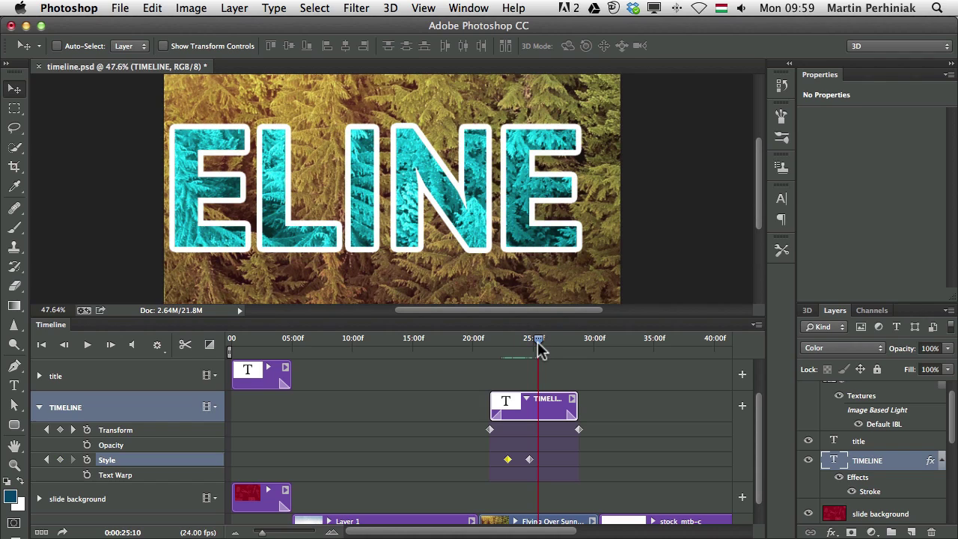